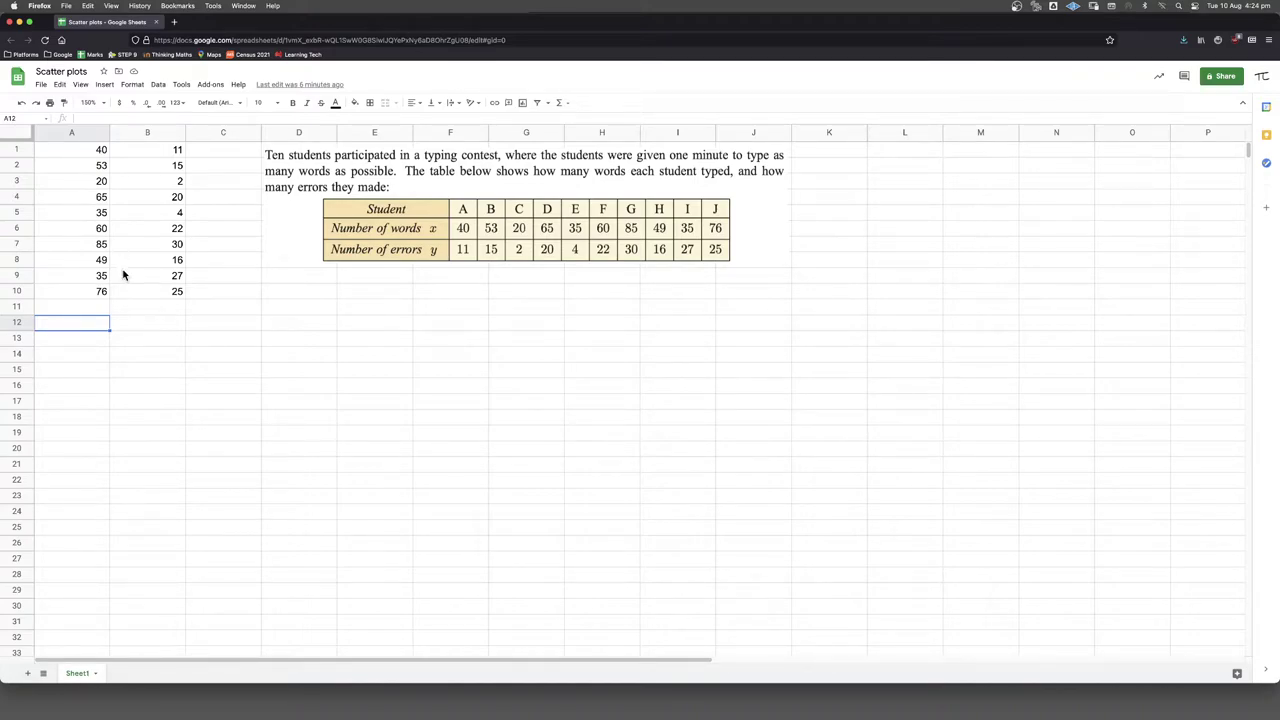
Step: Select the words and errors data in A1:B10 and insert a chart from it
click(131, 314)
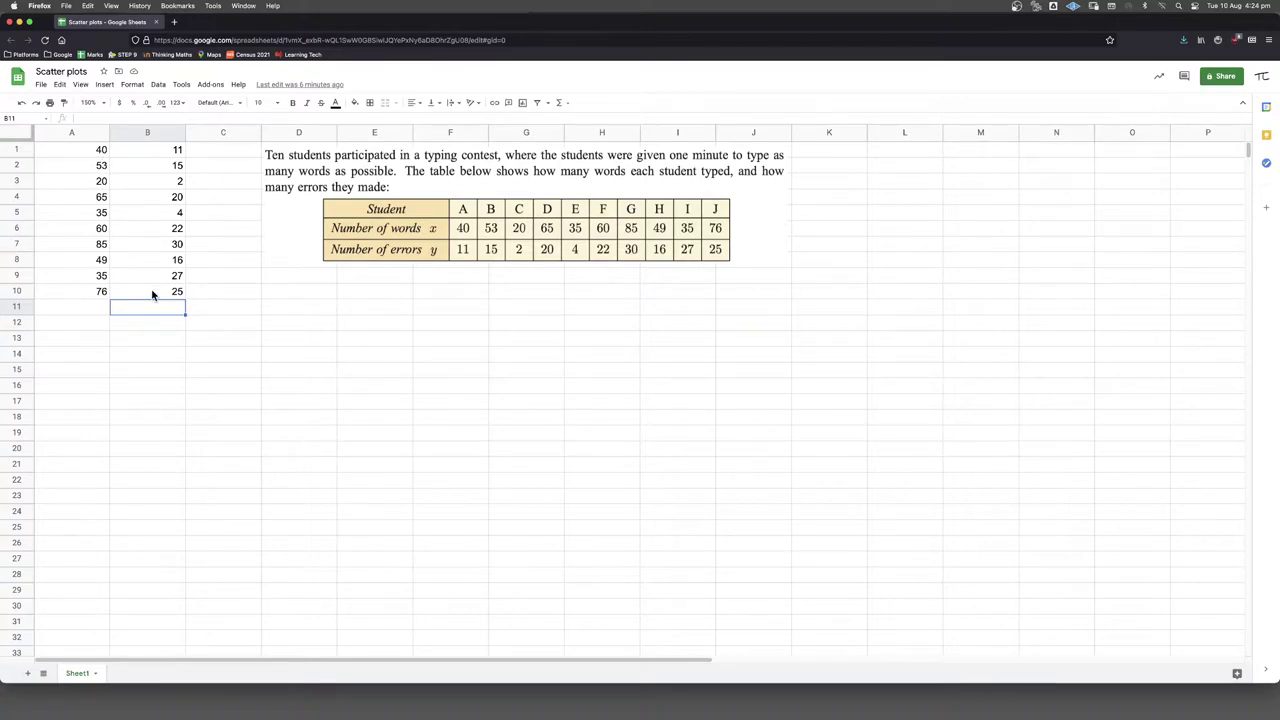
click(80, 133)
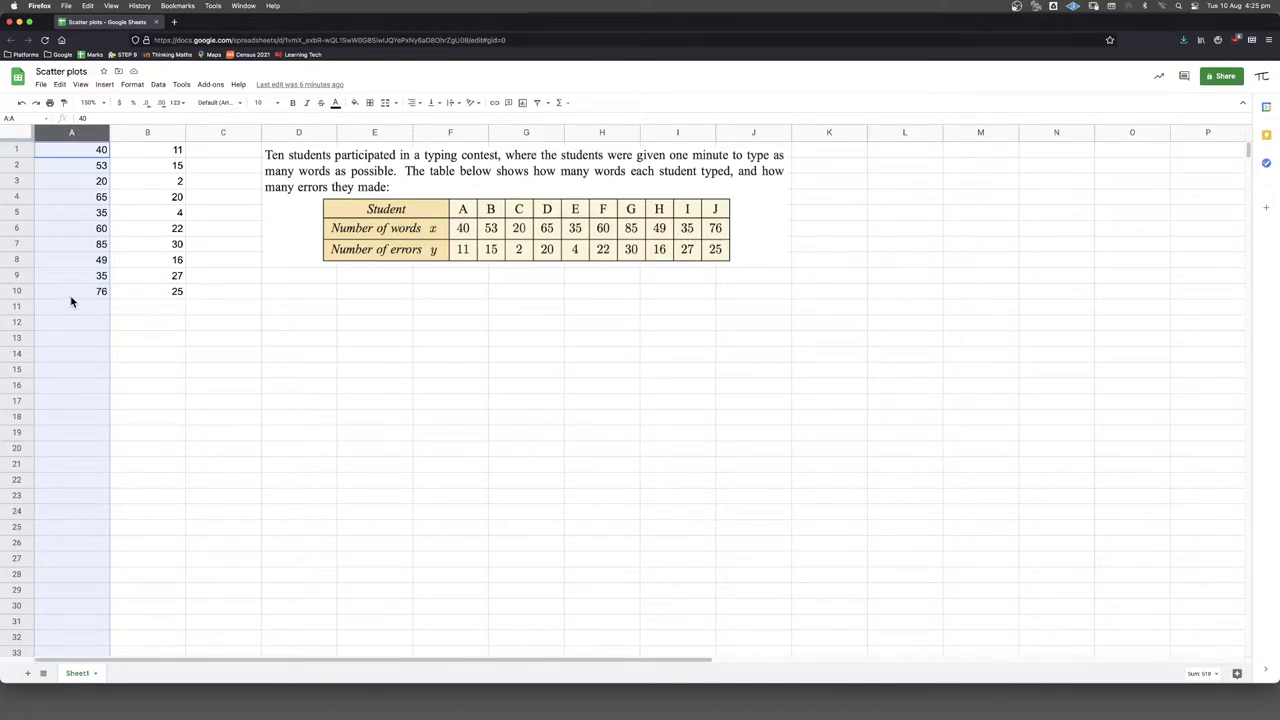
click(168, 133)
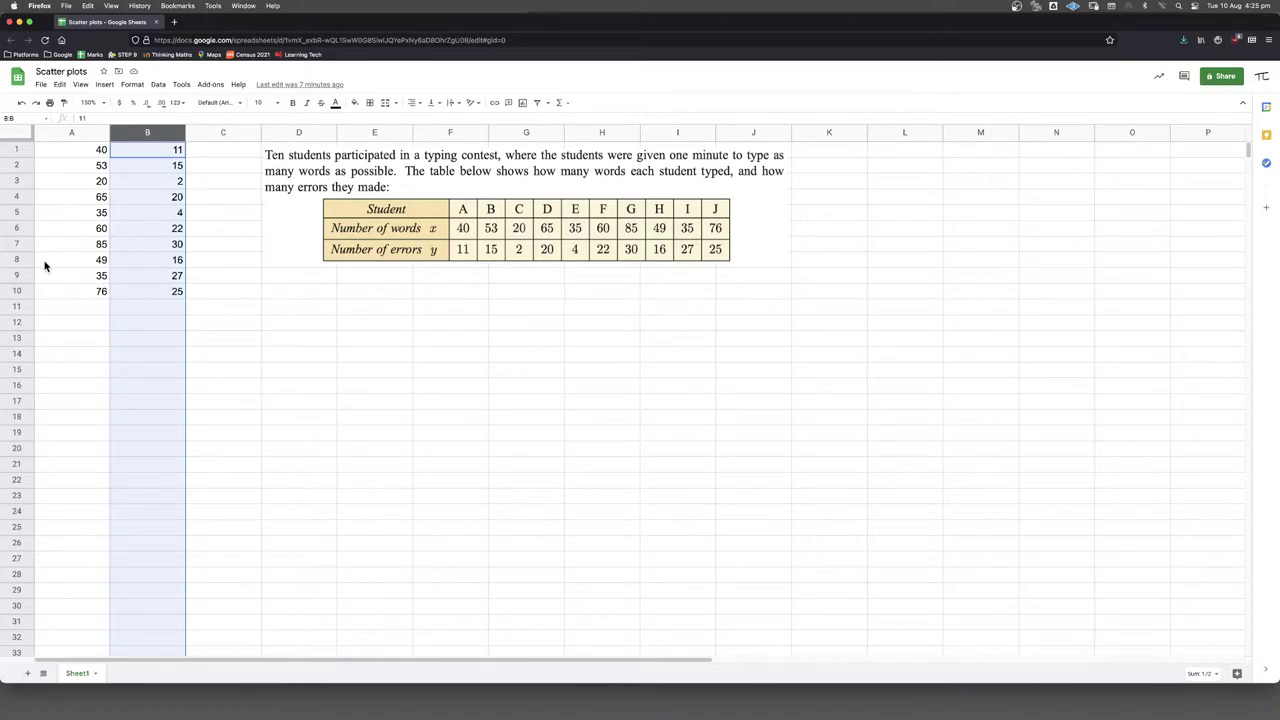
click(98, 318)
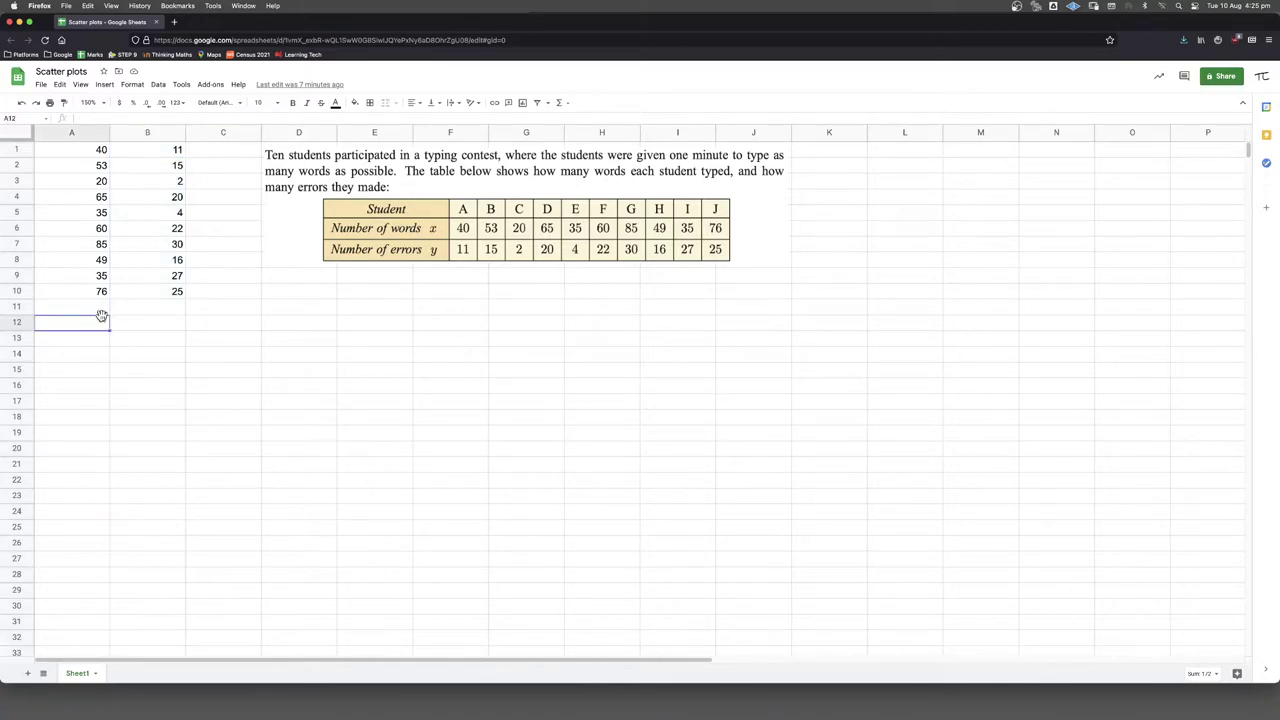
click(155, 297)
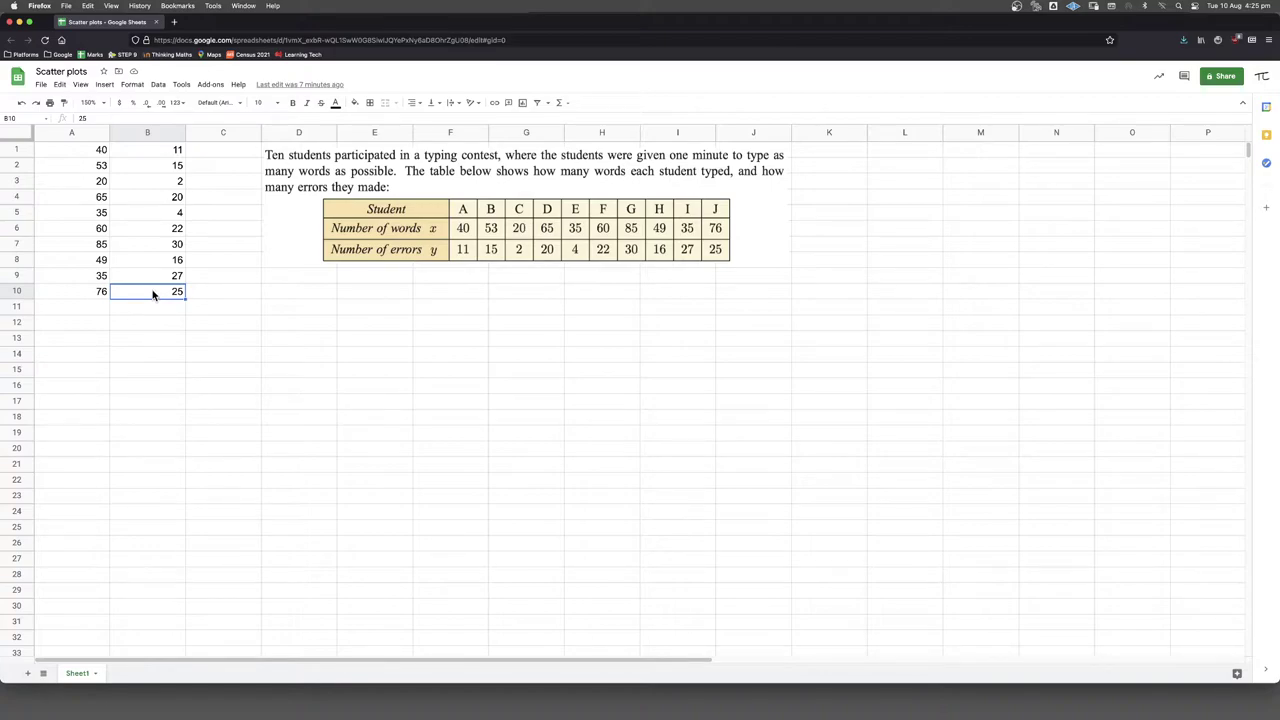
drag(145, 293, 70, 150)
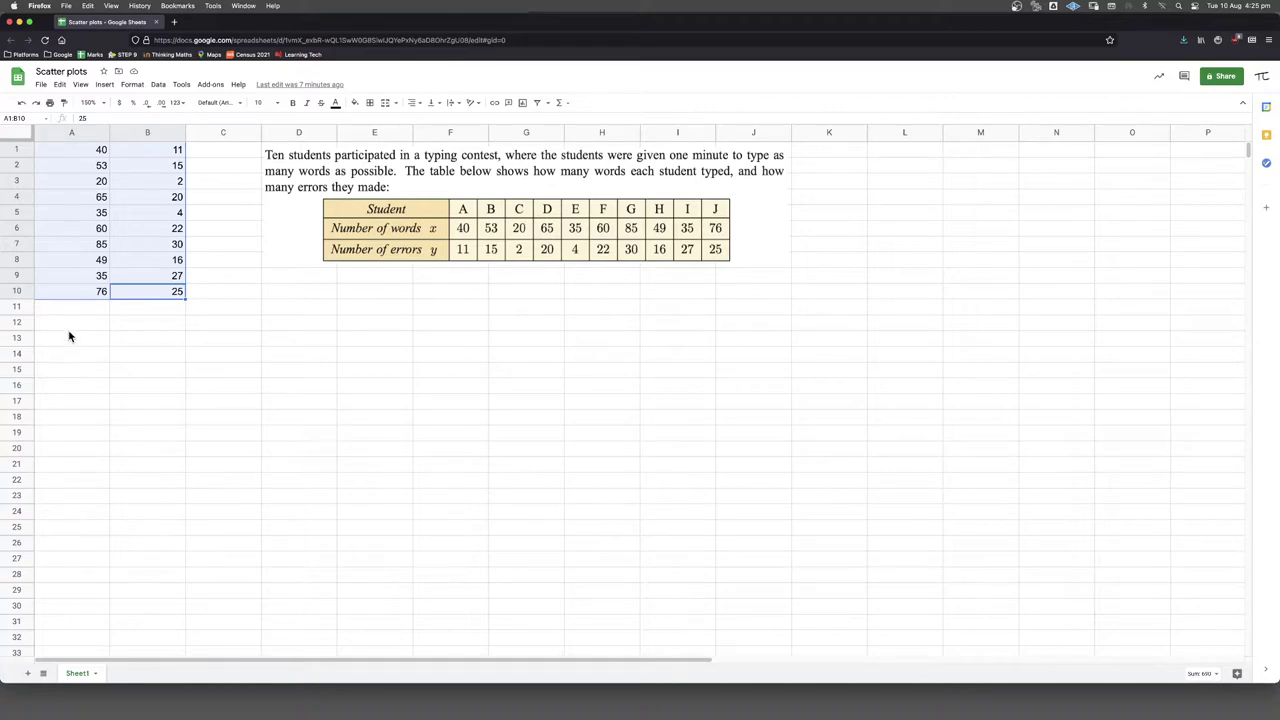
click(106, 86)
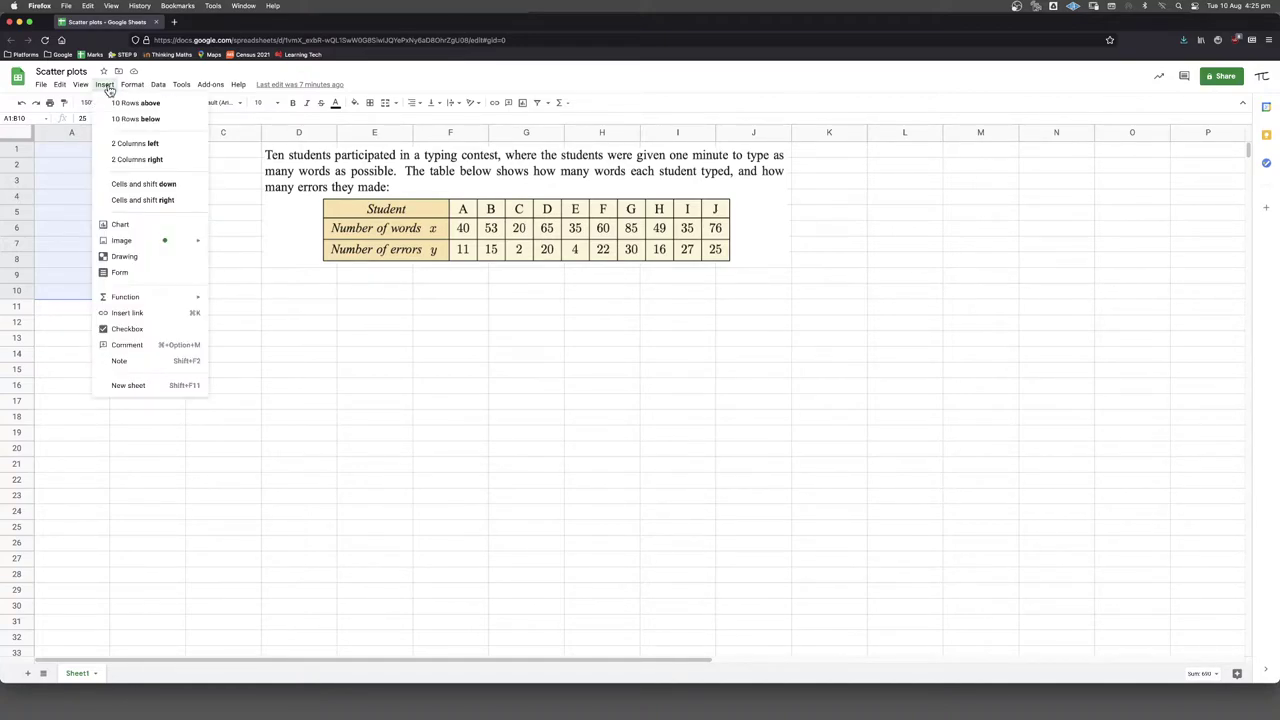
click(139, 228)
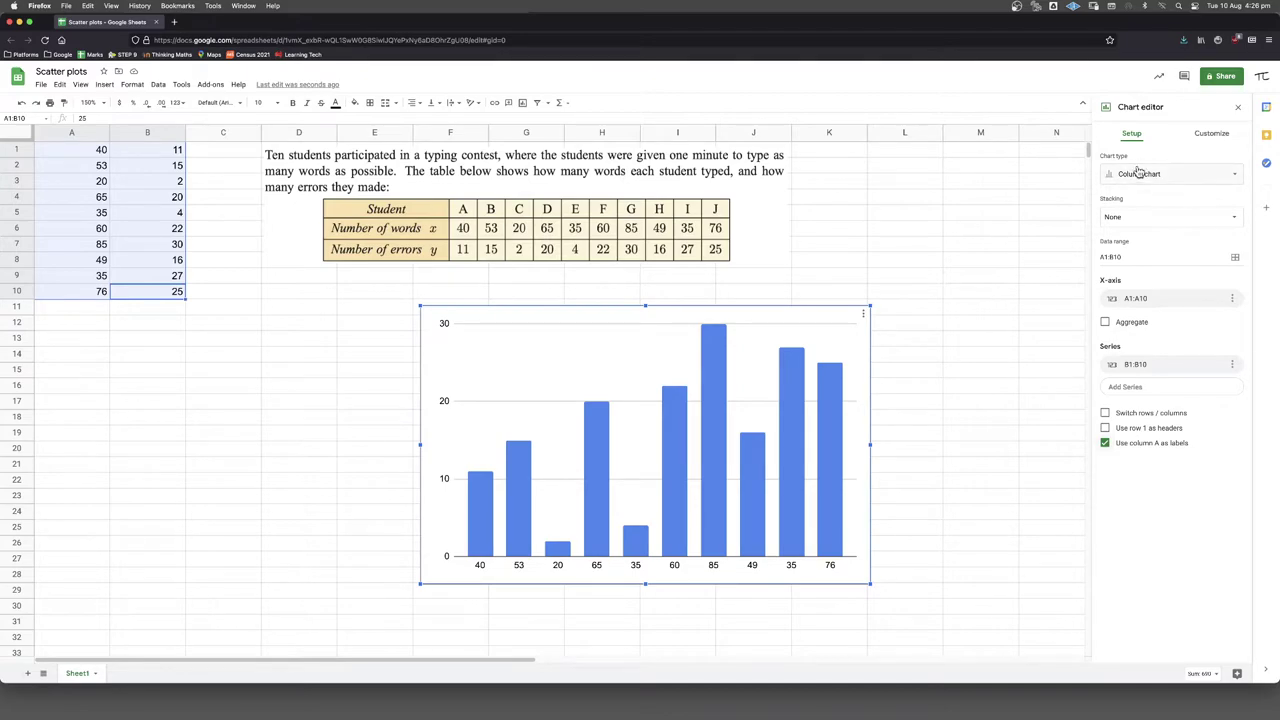
Step: Change the chart type from column chart to Scatter chart
click(1142, 175)
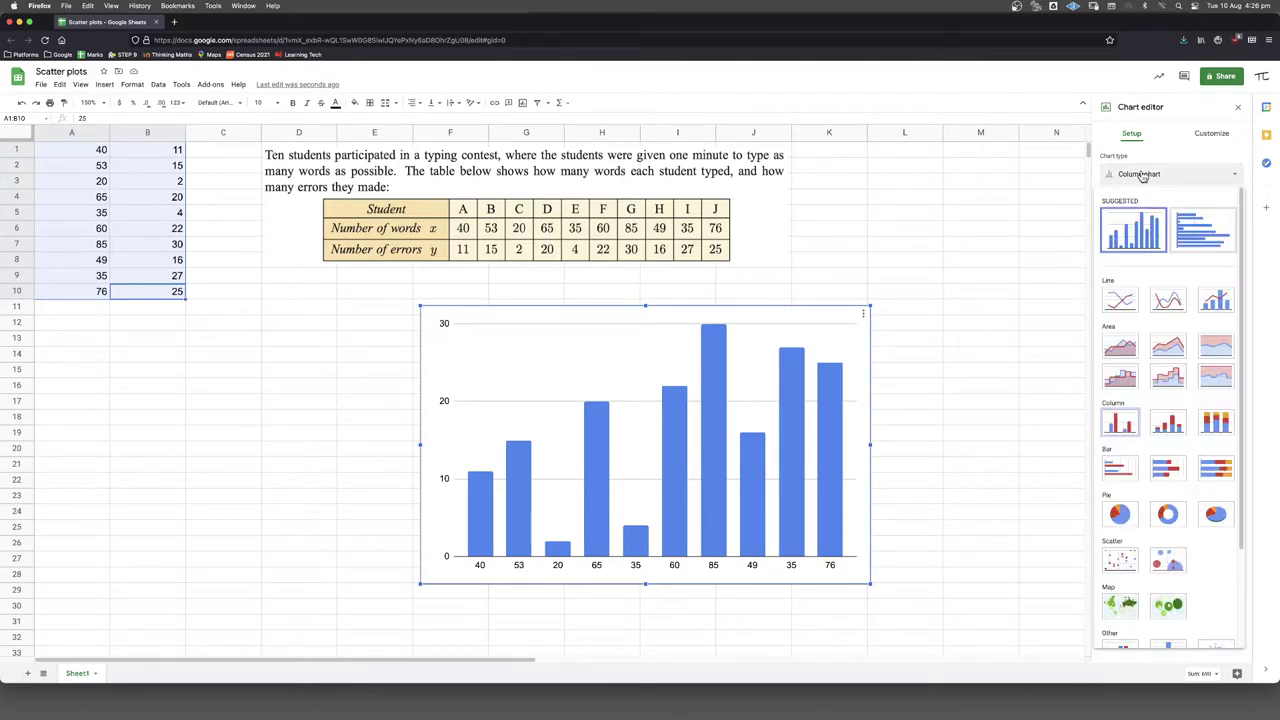
click(1120, 563)
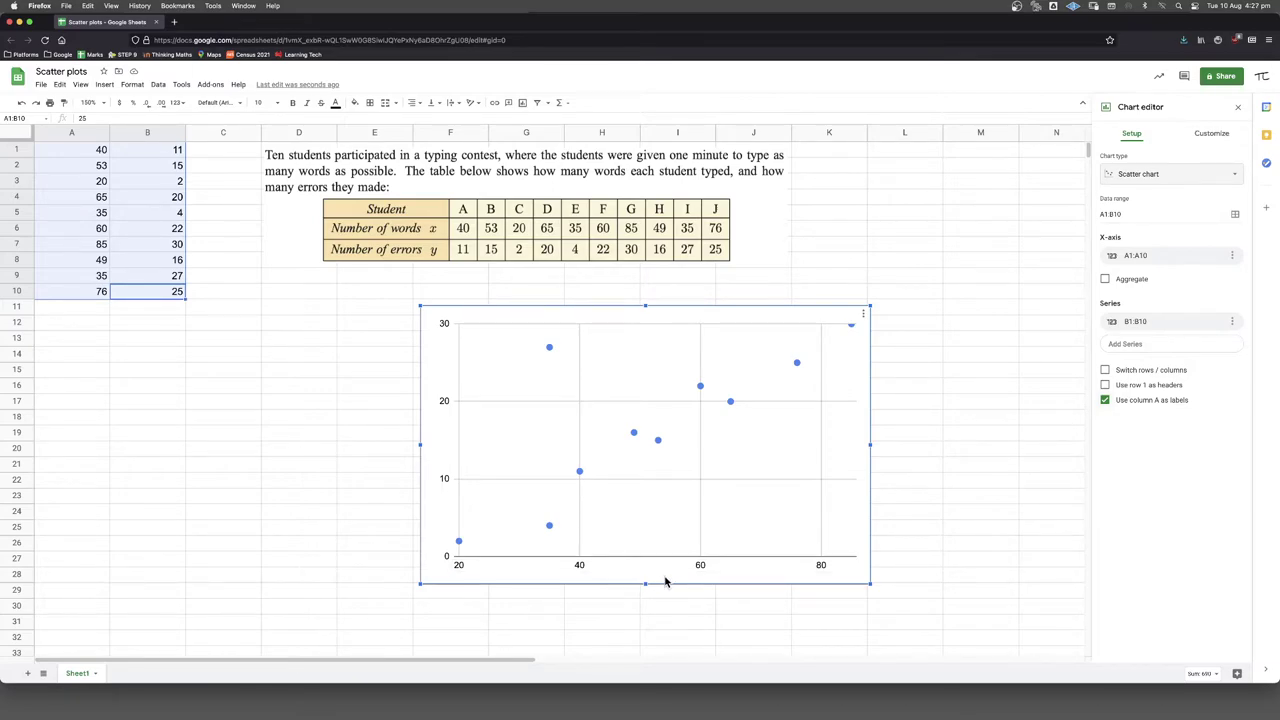
Step: Enter 'words per minute' as the horizontal axis title
right_click(665, 582)
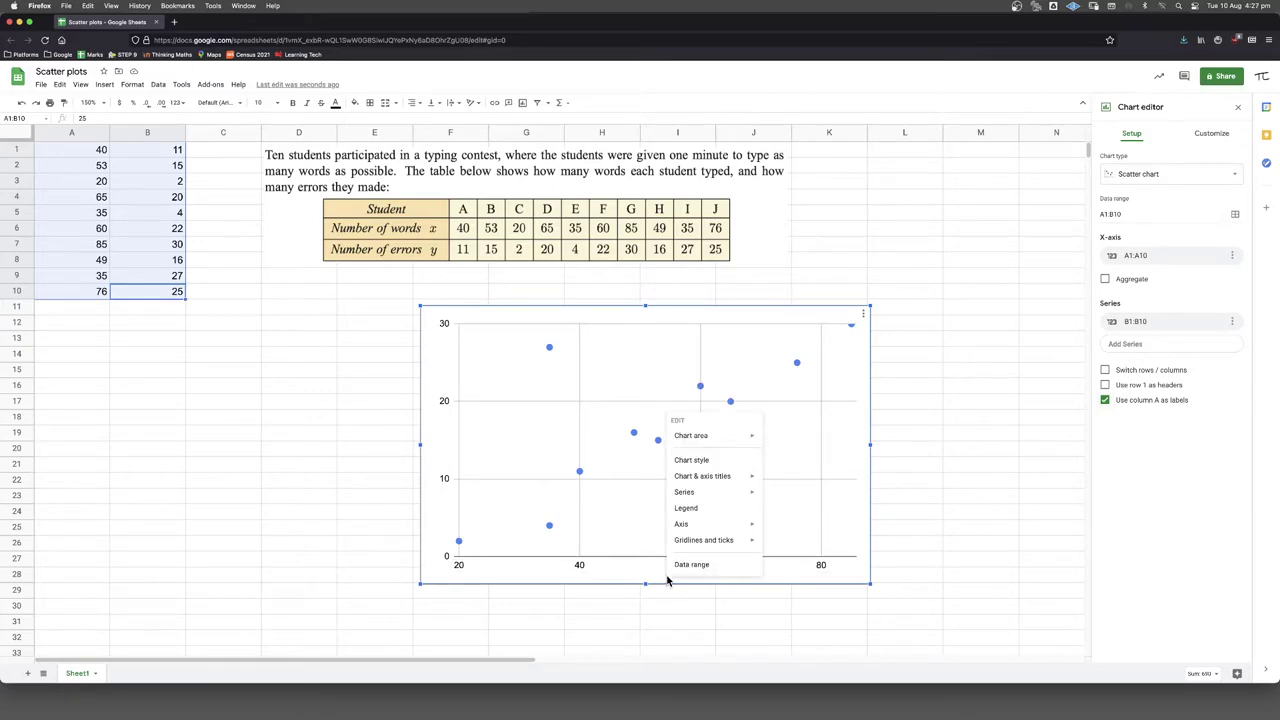
mouse_move(735, 484)
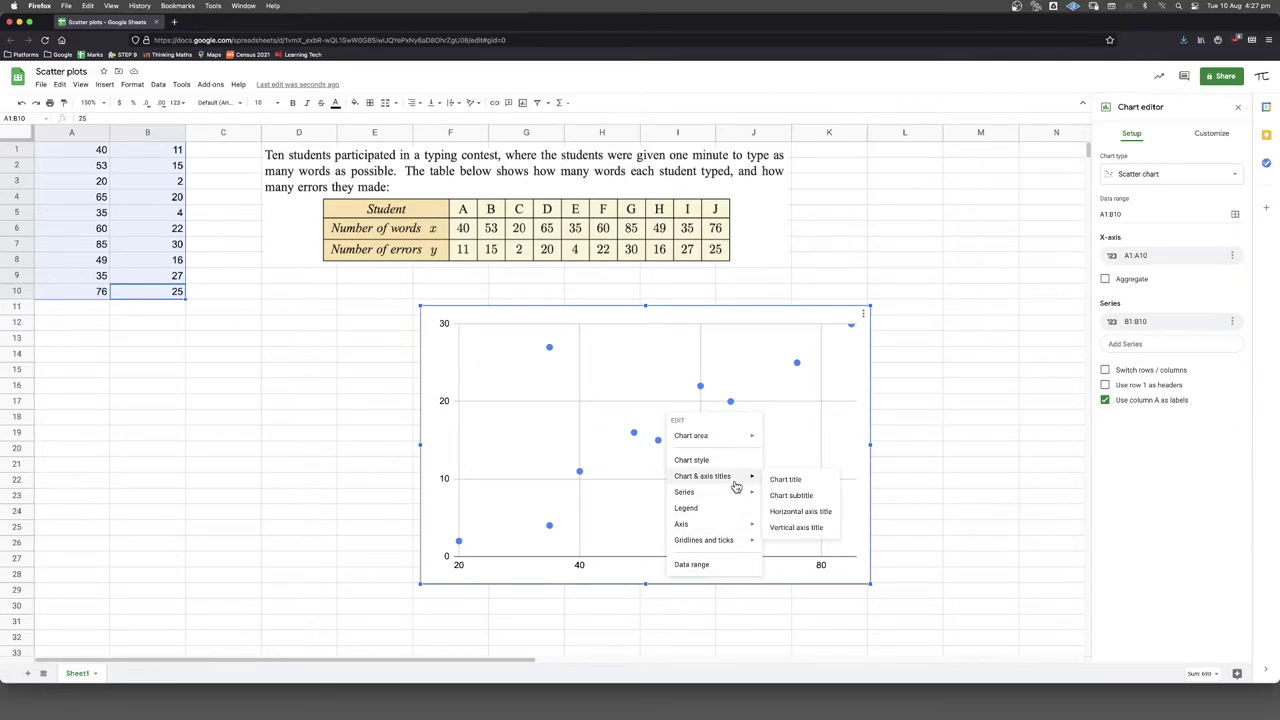
click(806, 512)
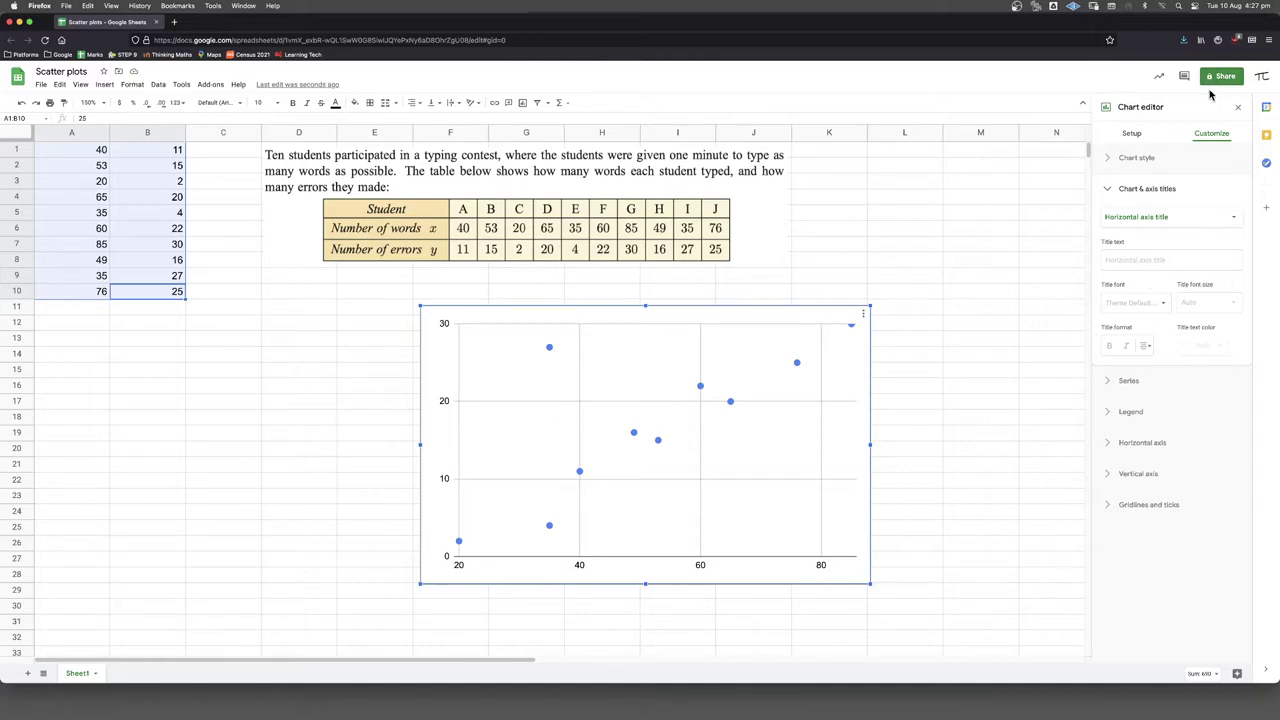
click(1131, 259)
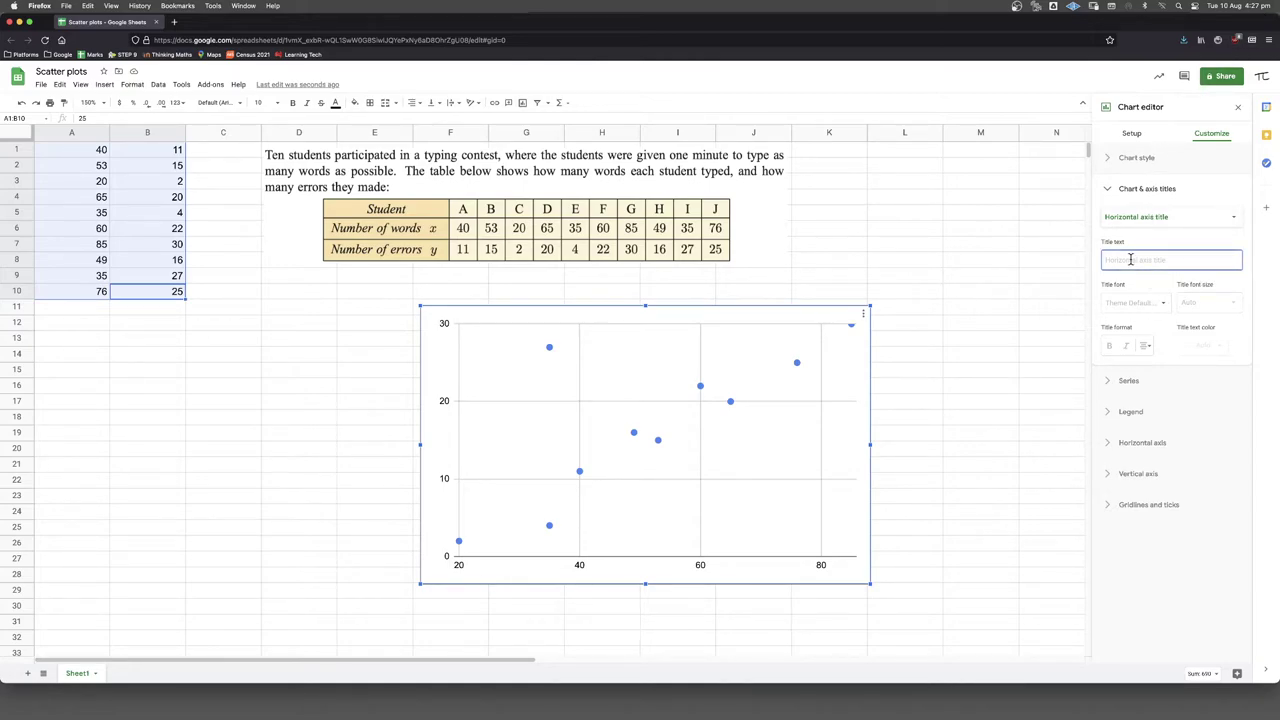
text(words per m)
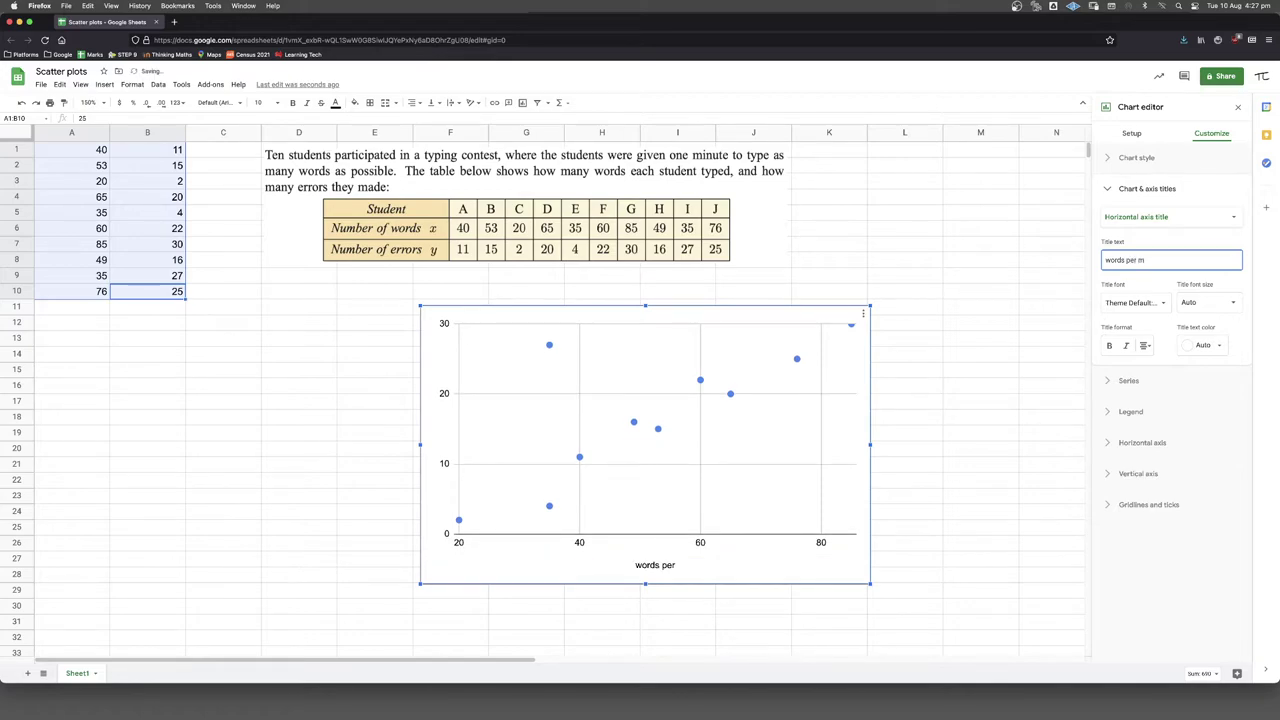
text(inute)
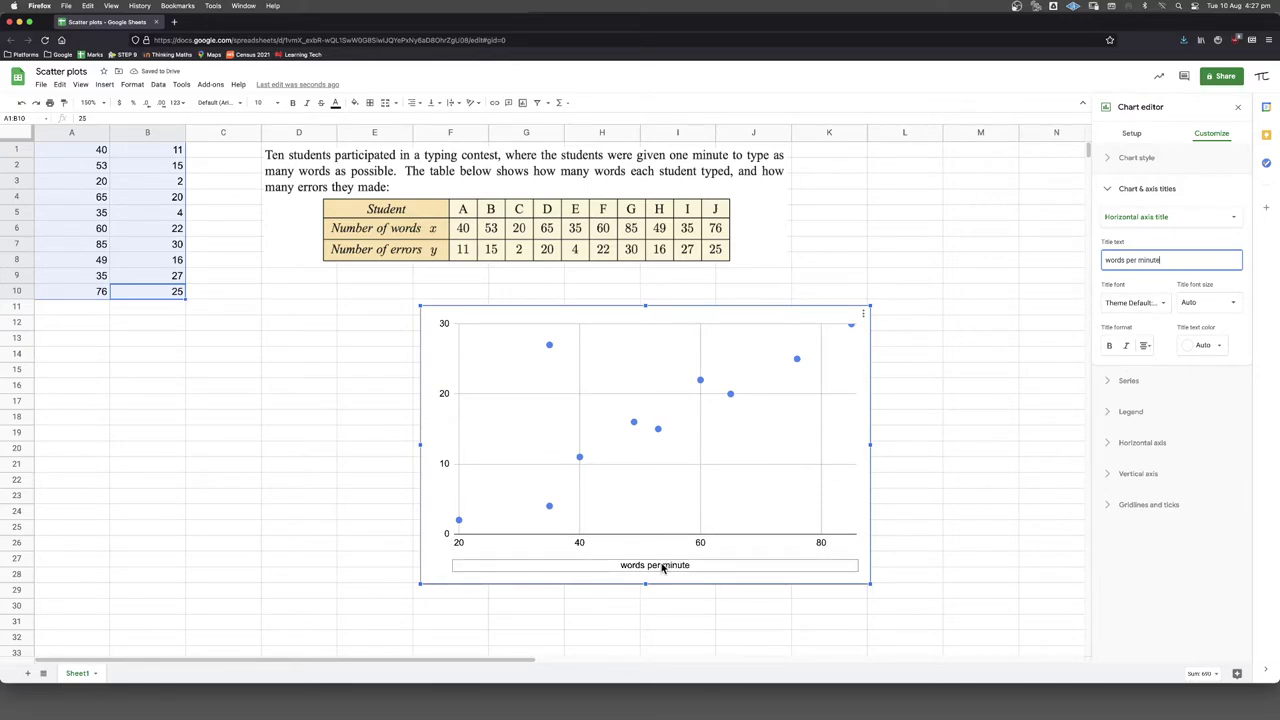
Step: Enter 'errors per minute' as the vertical axis title
right_click(436, 488)
mouse_move(482, 543)
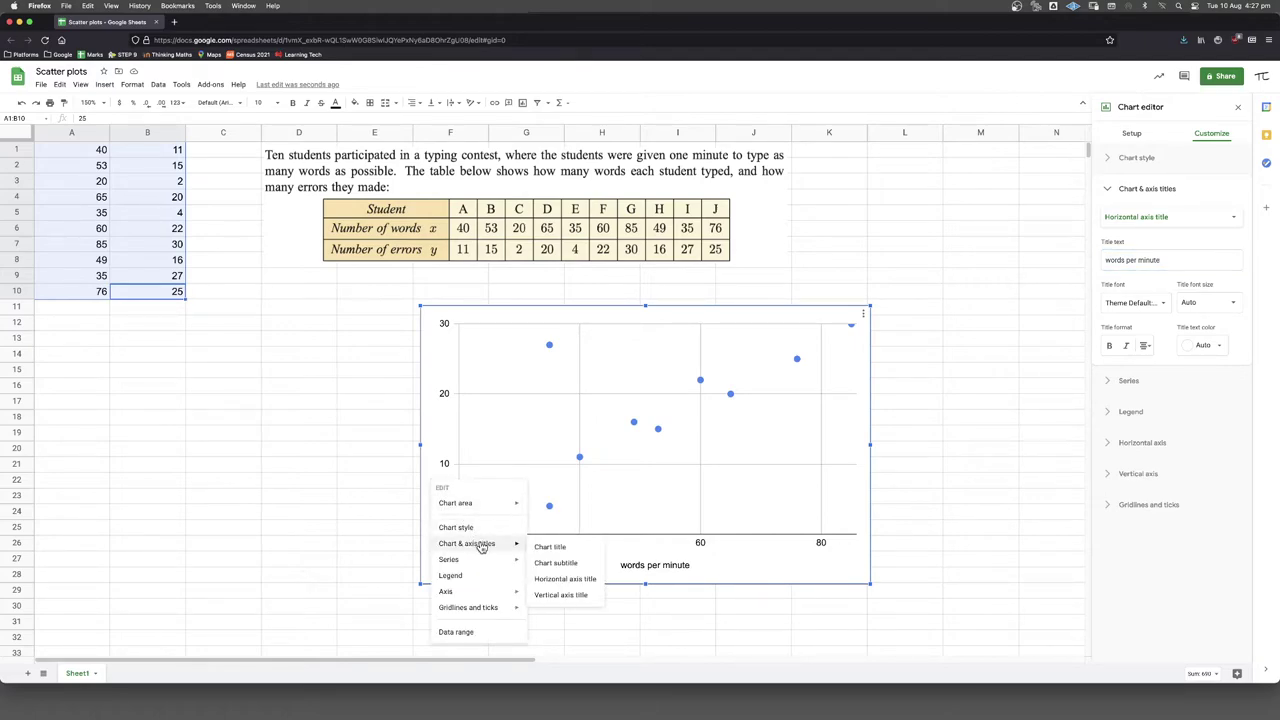
click(563, 596)
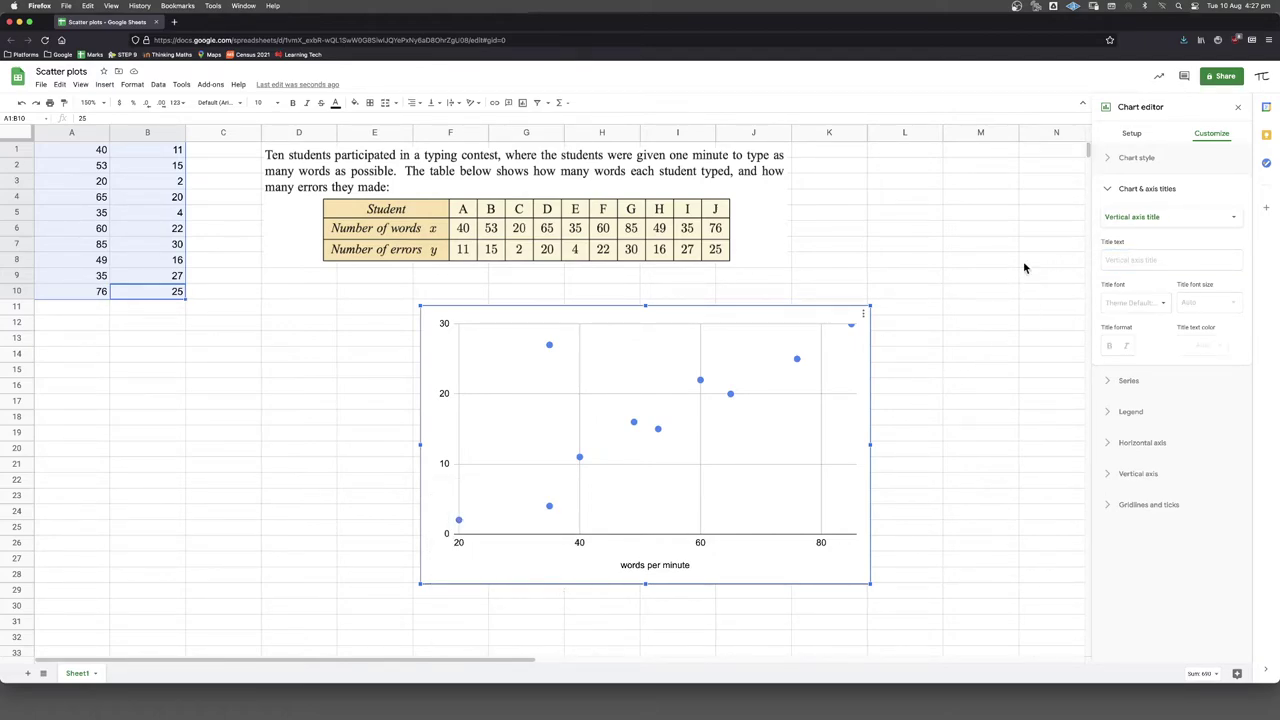
click(1140, 260)
text(error)
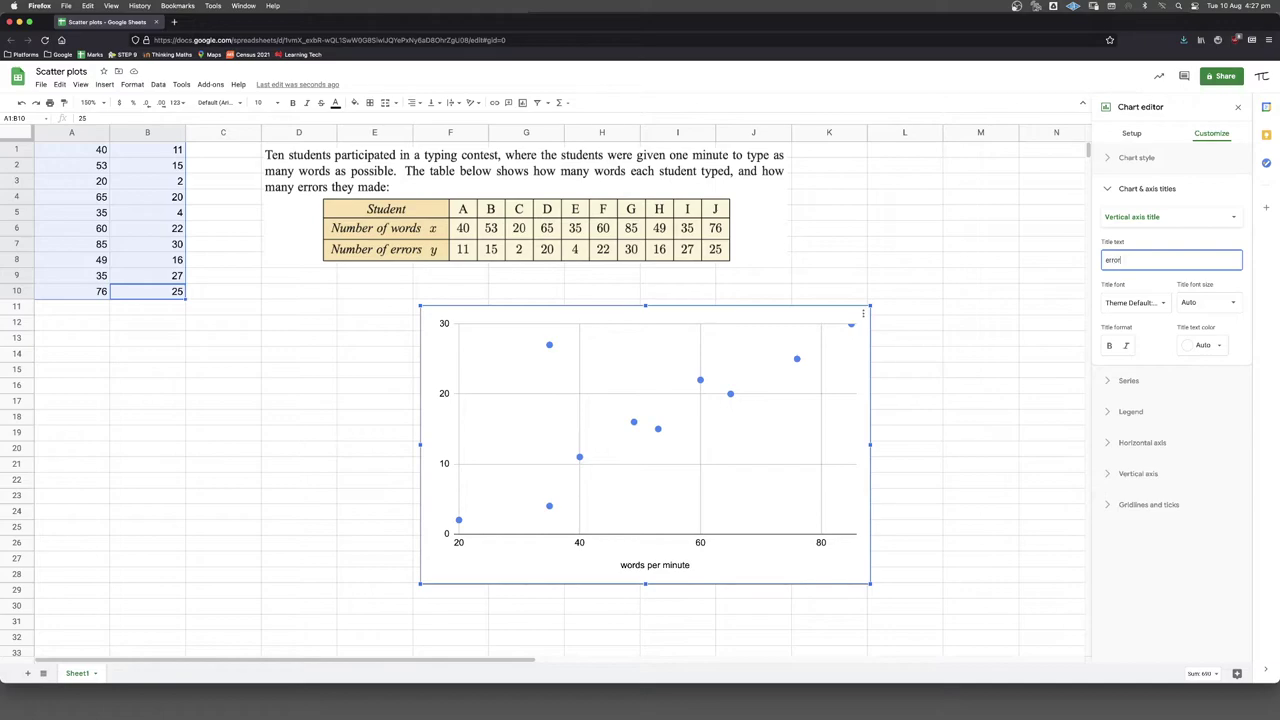
text(s per minute)
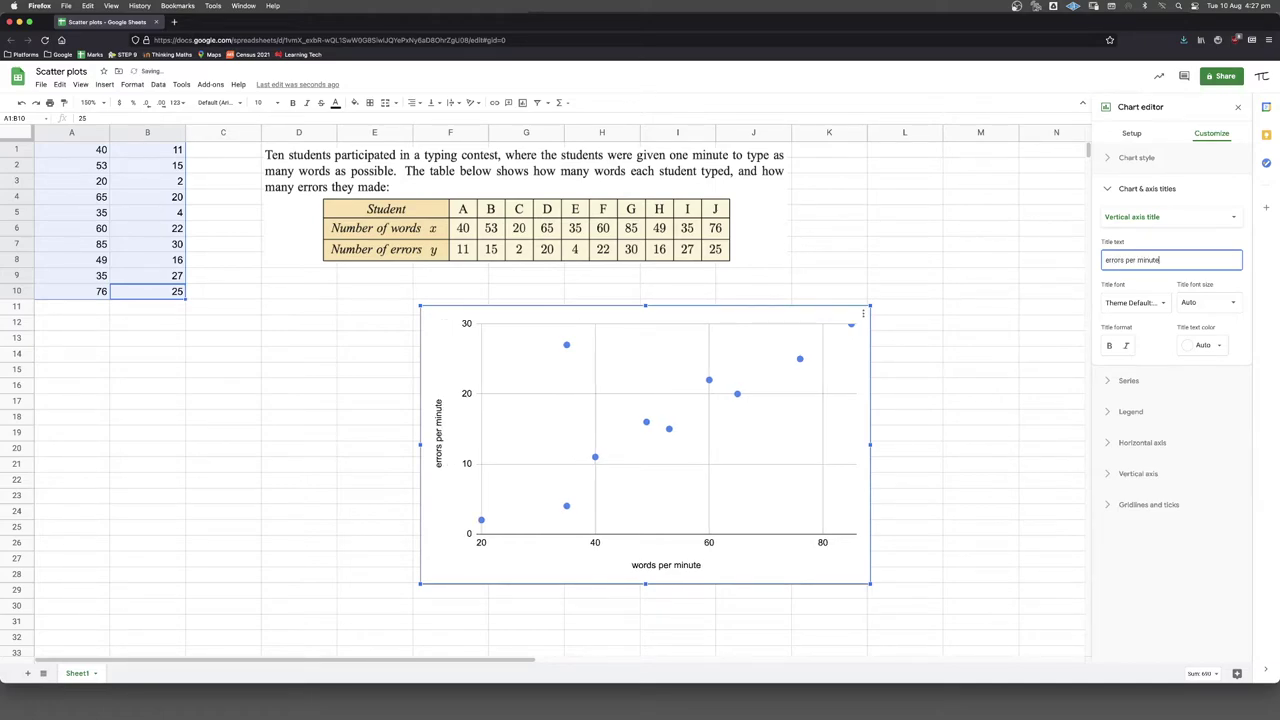
key(Tab)
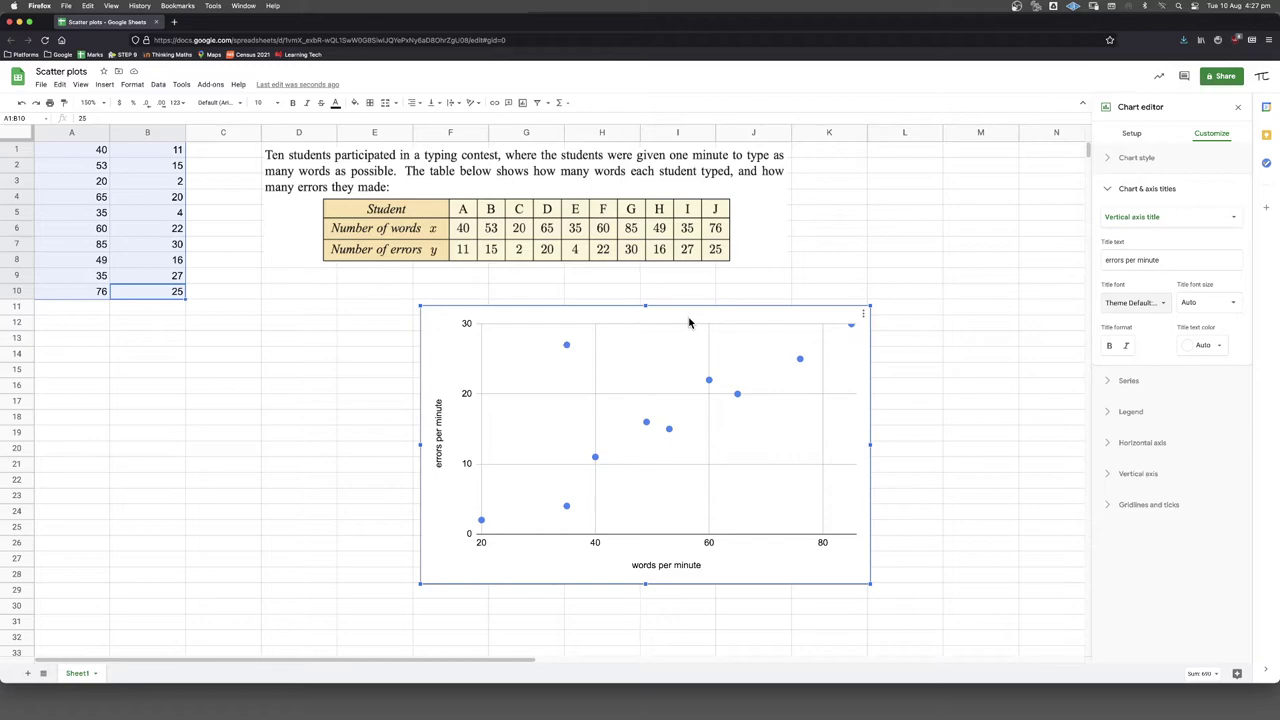
Step: Add the centred chart title 'Errors per minute vs words per minute'
right_click(688, 322)
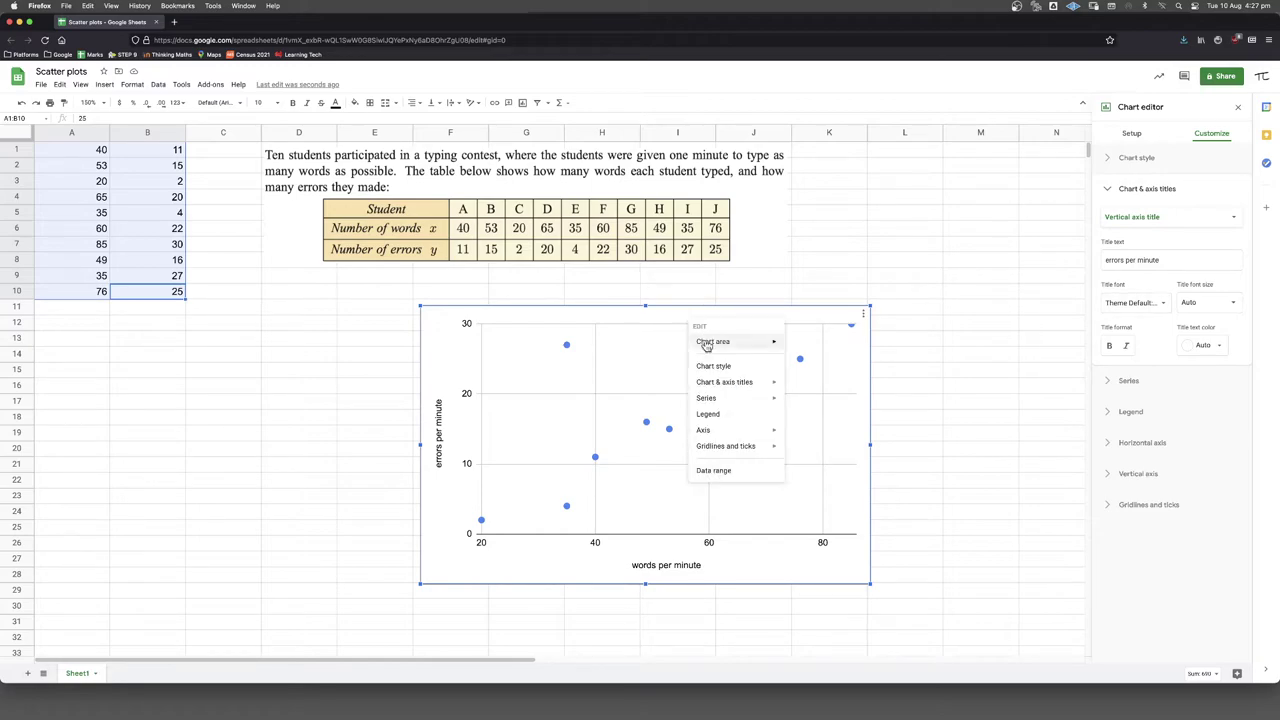
mouse_move(731, 430)
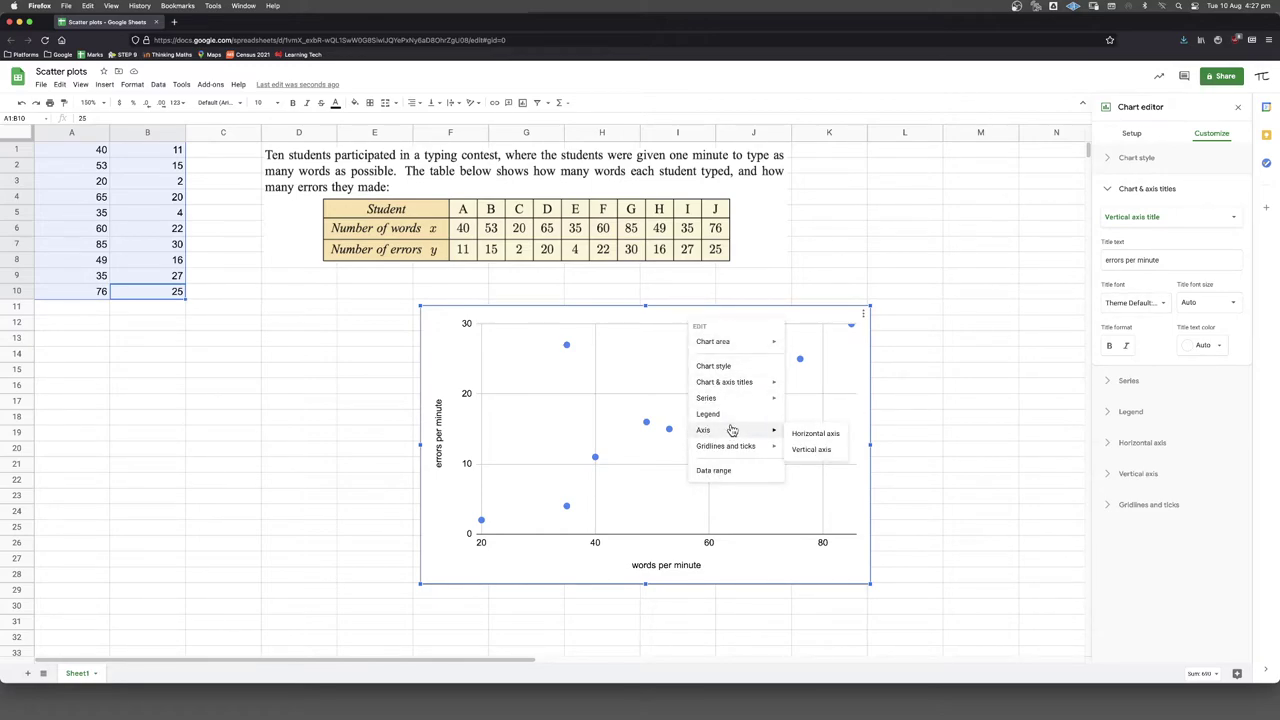
mouse_move(734, 381)
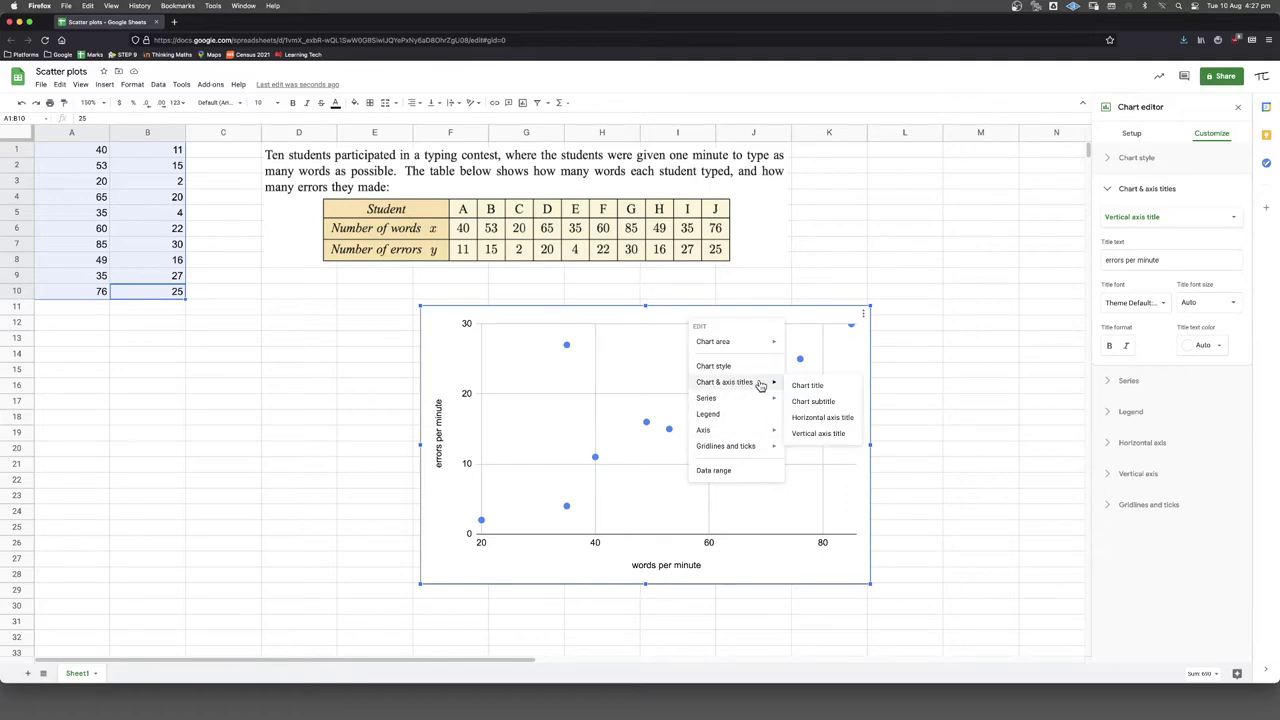
click(812, 386)
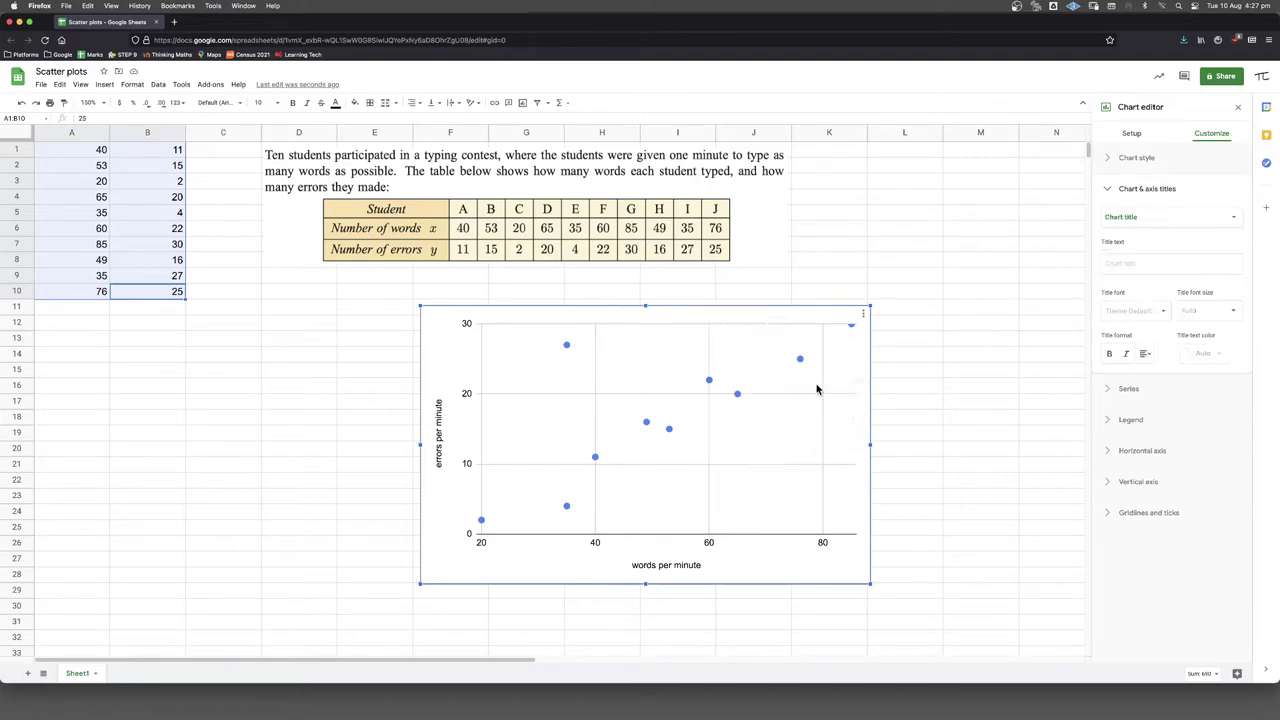
click(1121, 263)
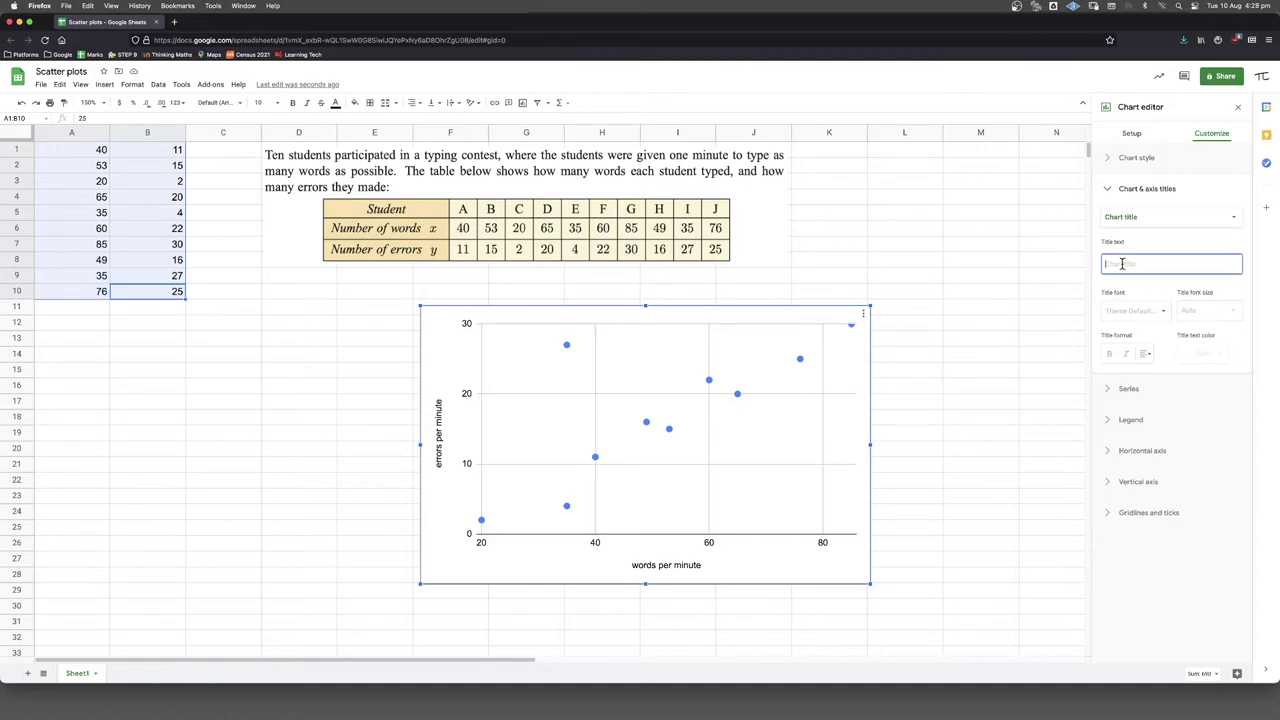
text(Er)
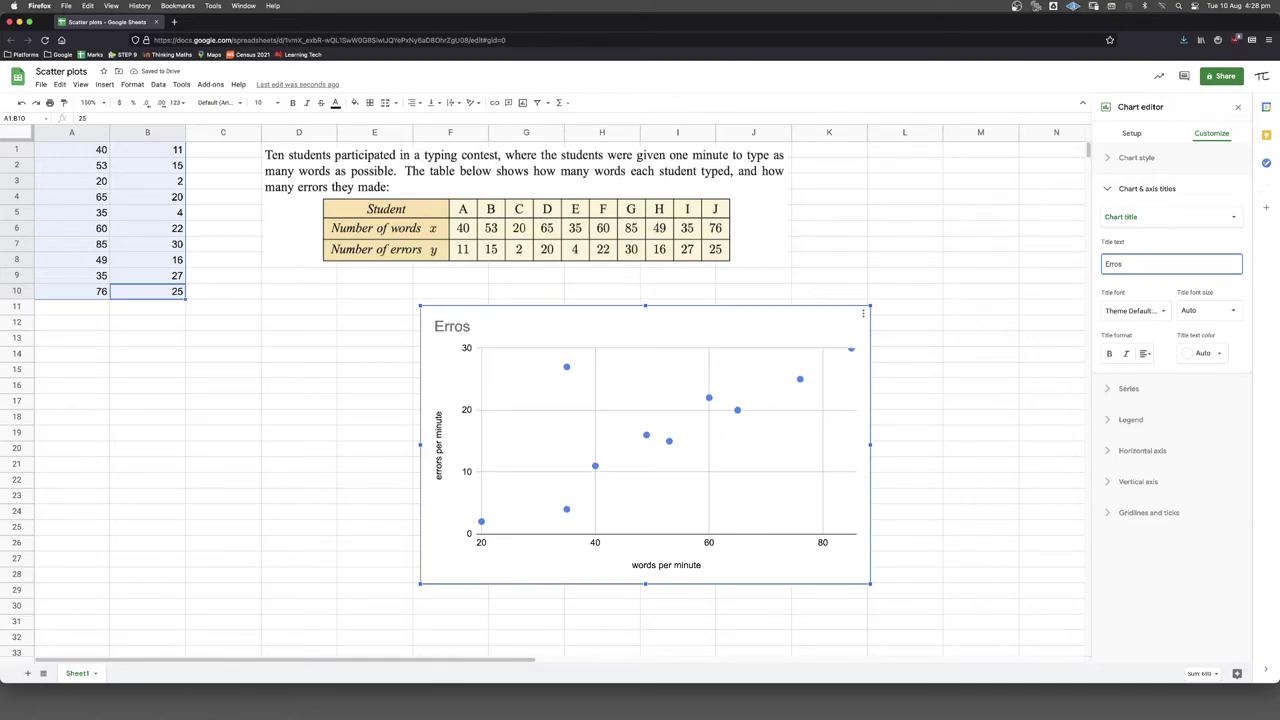
text(rors per minu)
key(BackSpace)
text(ute vs words p)
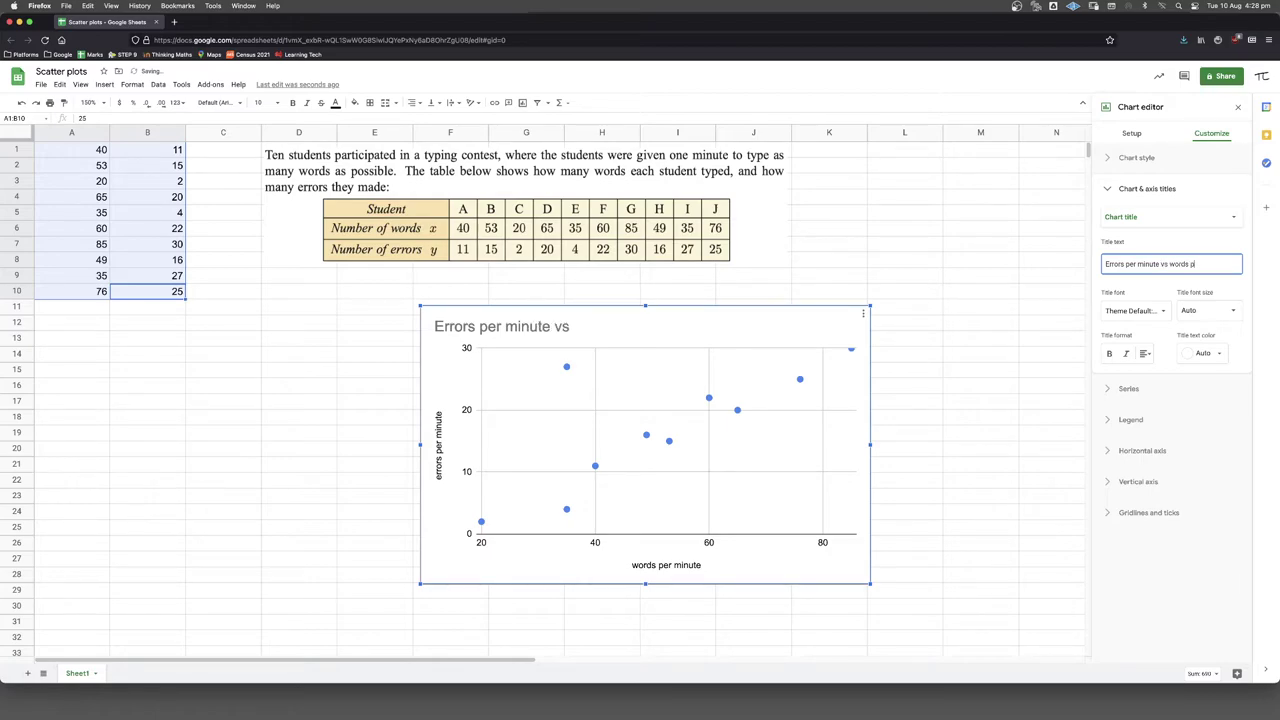
text(er minute)
click(1144, 356)
click(1159, 373)
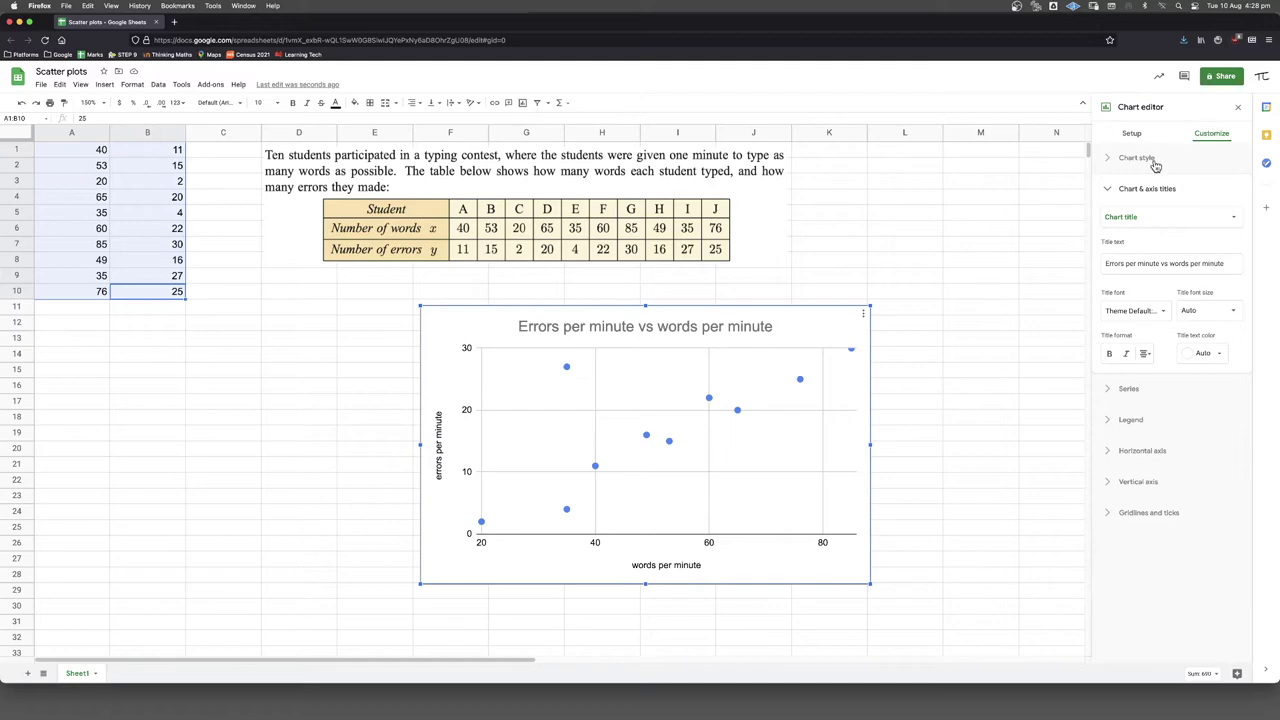
Step: Enable a trendline on the series, trying the equation label, then set the label to None
click(1110, 191)
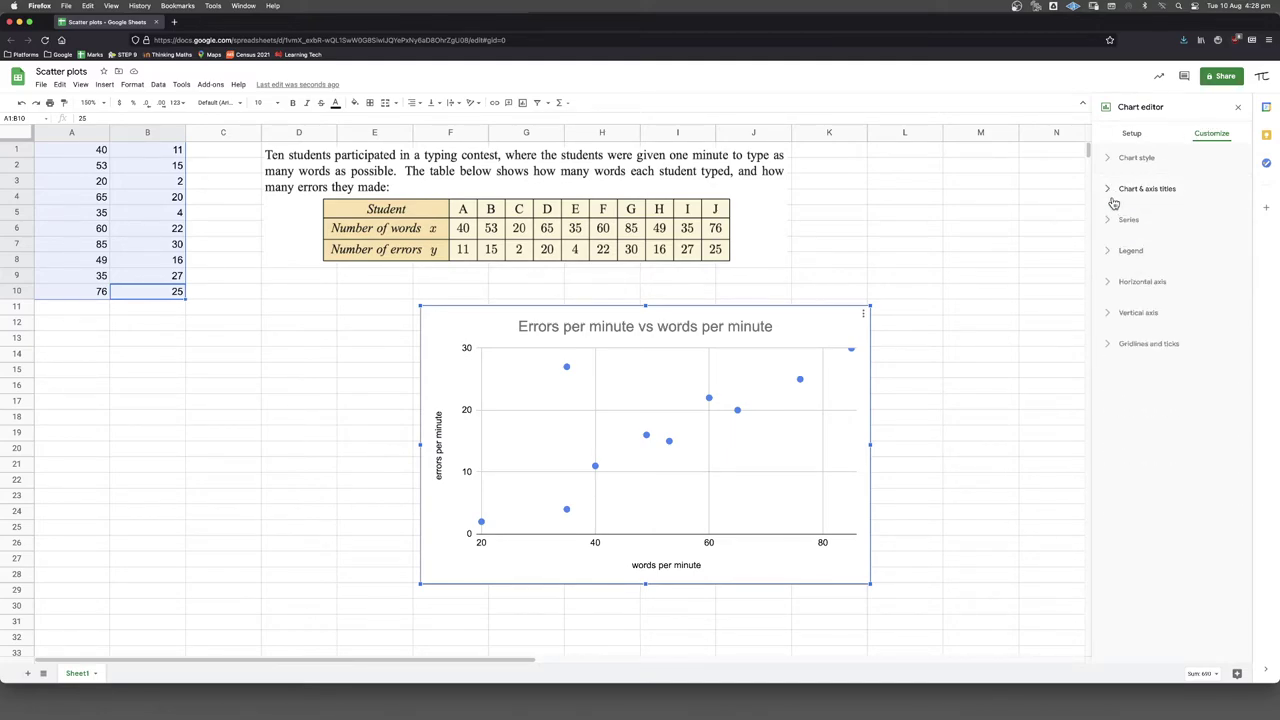
click(1111, 222)
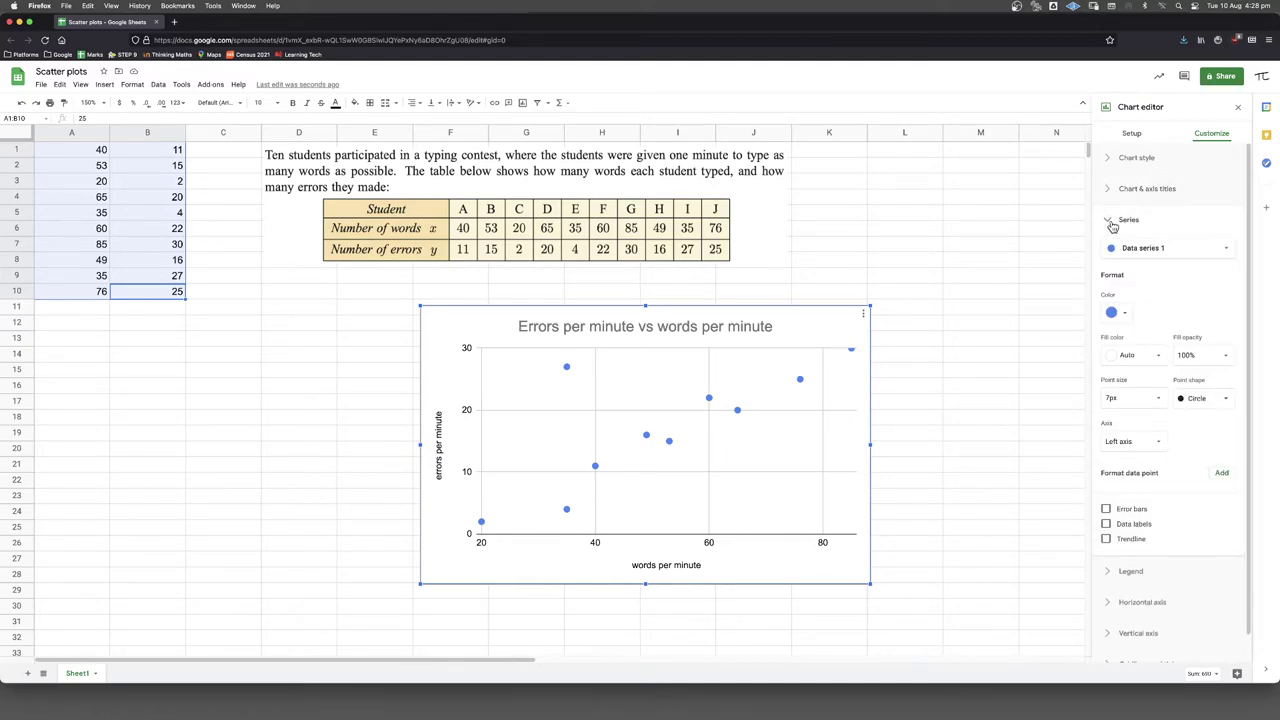
click(1138, 542)
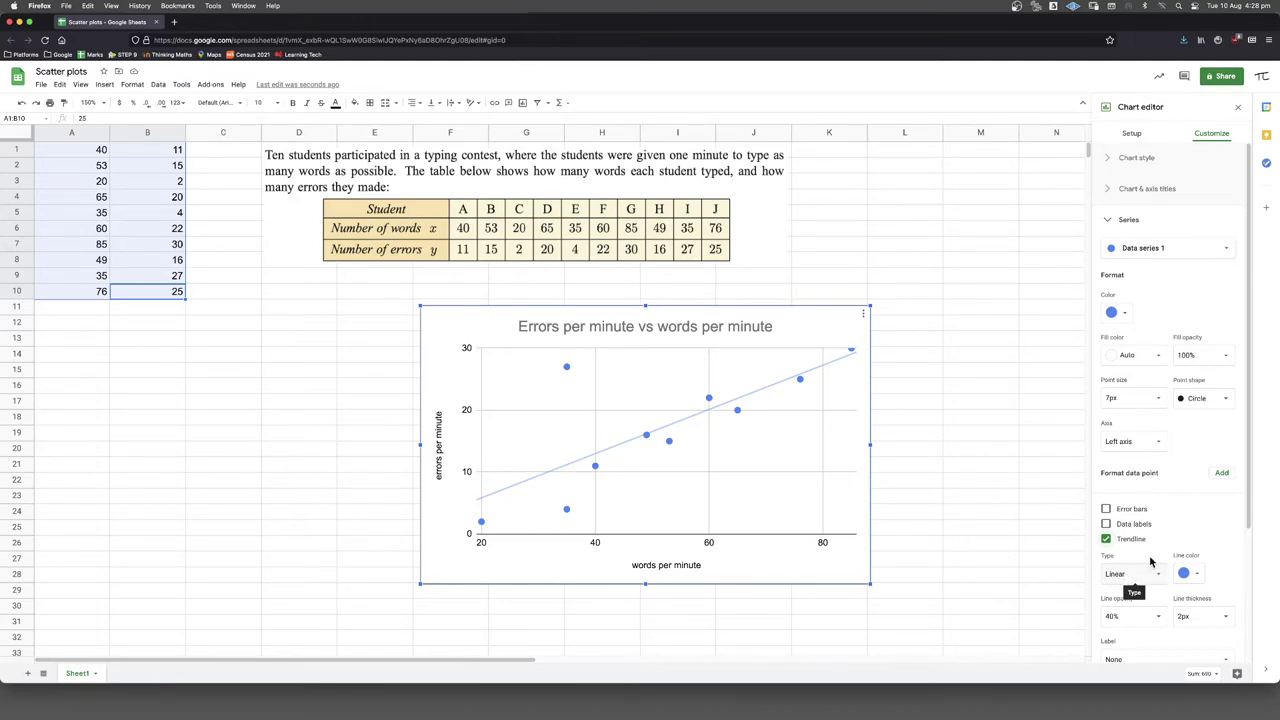
scroll(1156, 561, down, 1)
scroll(1156, 561, down, 1)
scroll(1156, 563, down, 2)
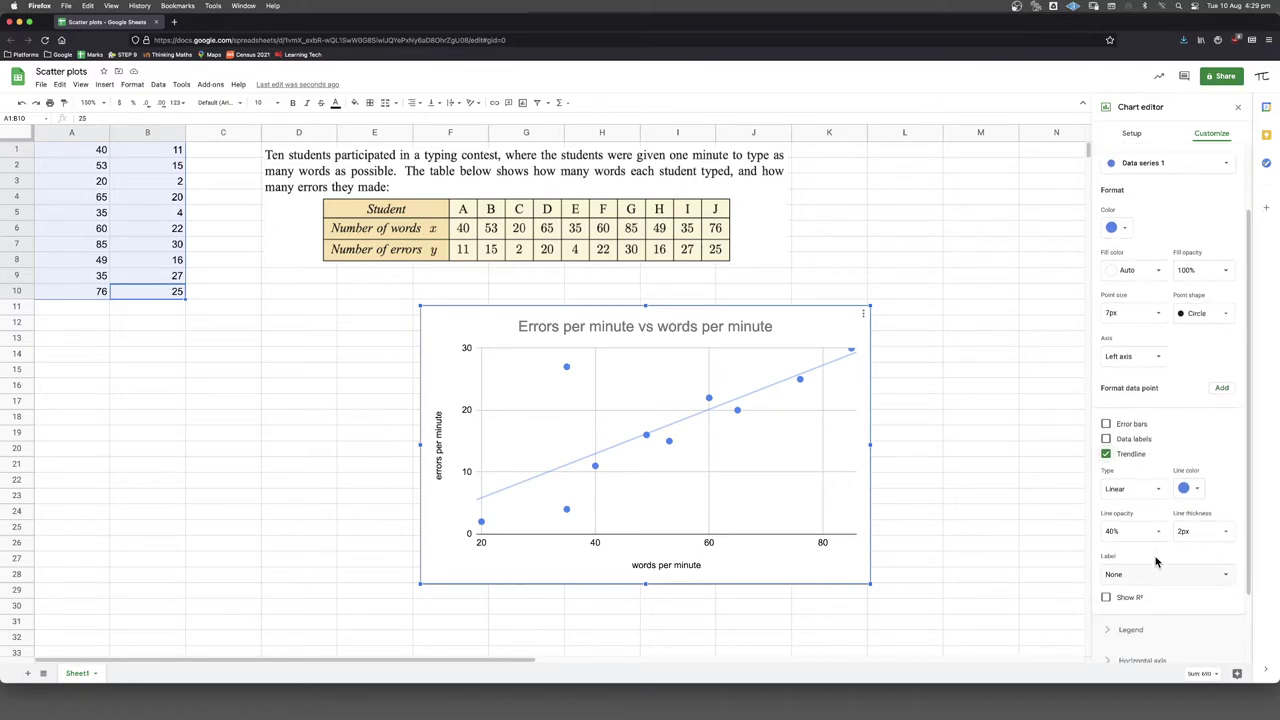
click(1146, 580)
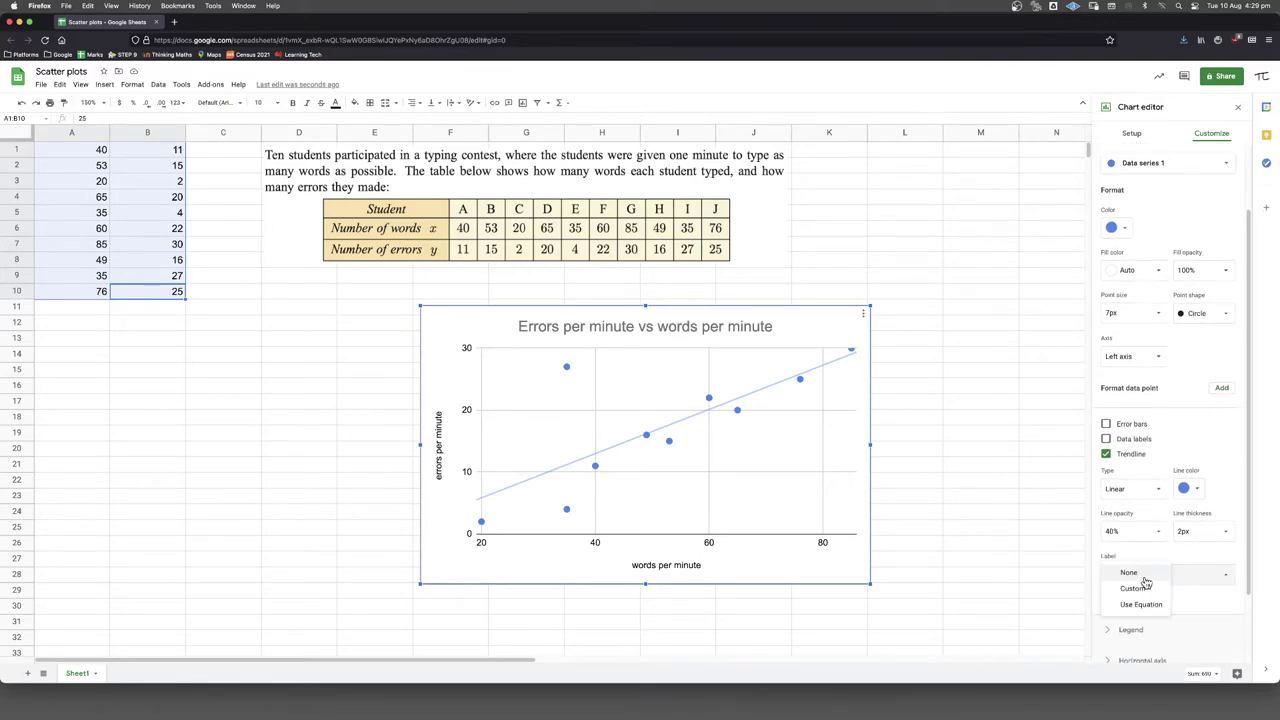
click(1145, 605)
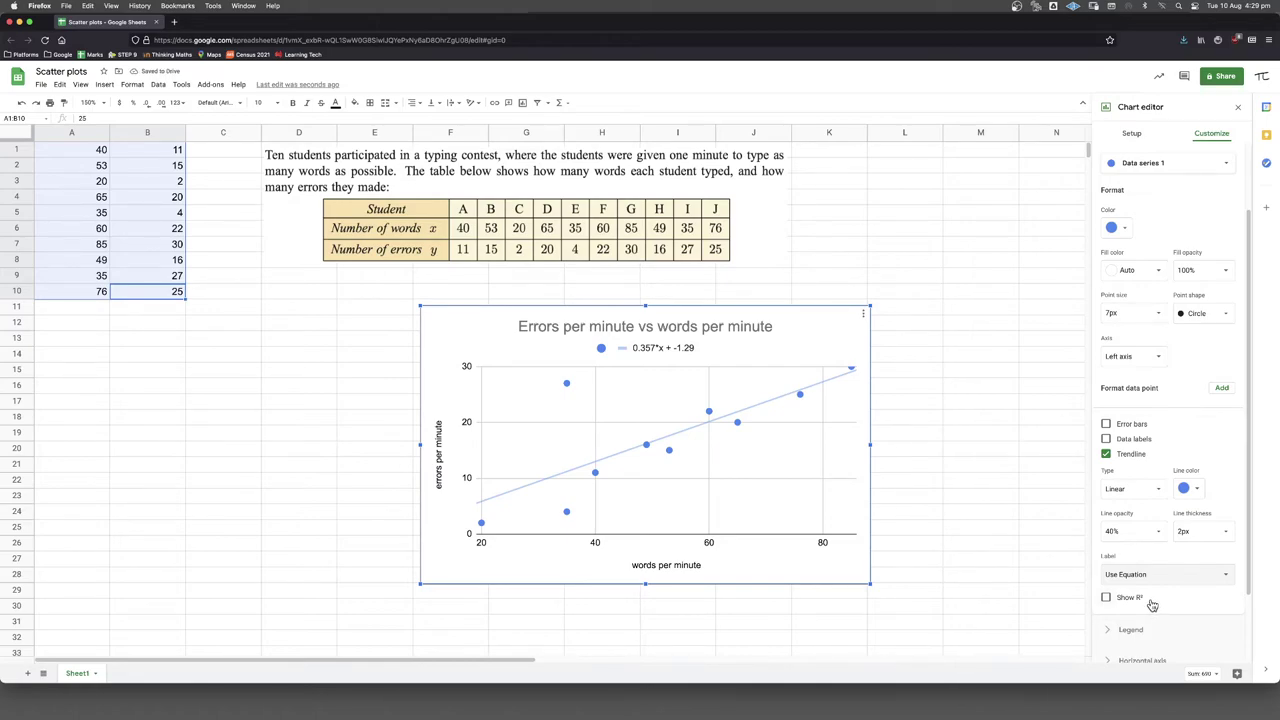
click(1137, 582)
click(1128, 540)
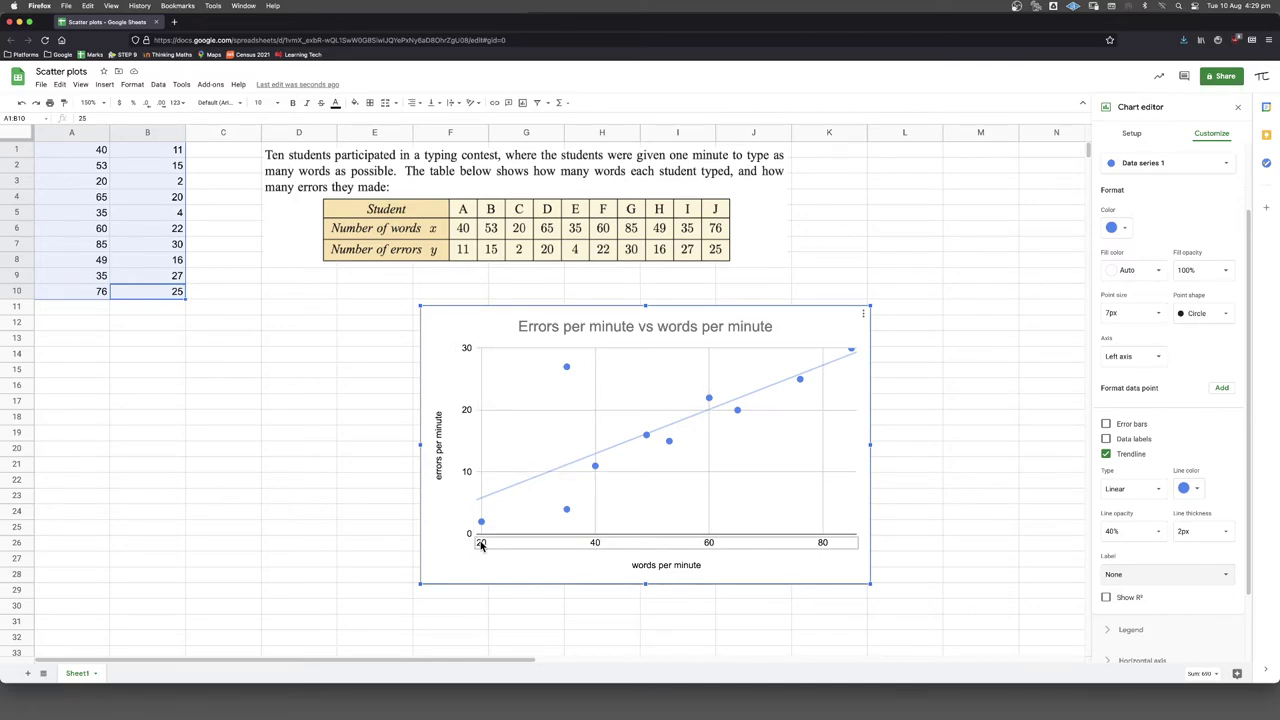
Step: Set the horizontal axis minimum to 0
click(481, 545)
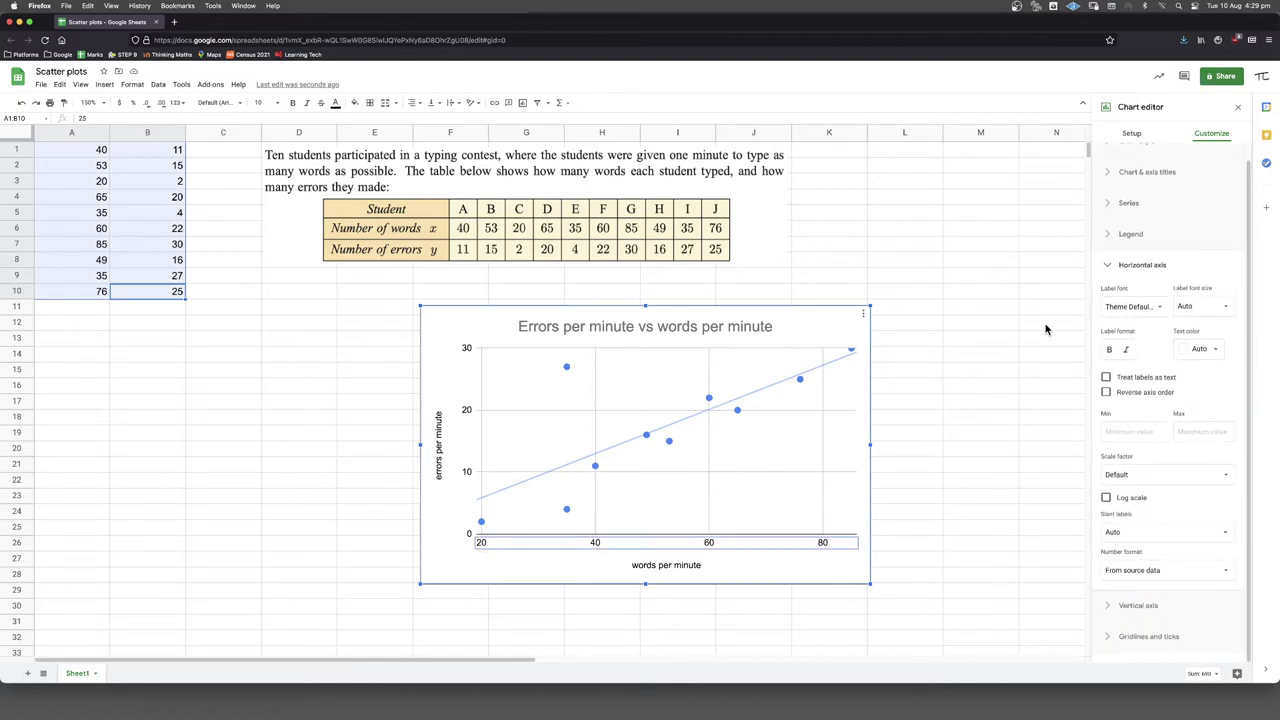
click(1118, 429)
text(0)
click(1200, 431)
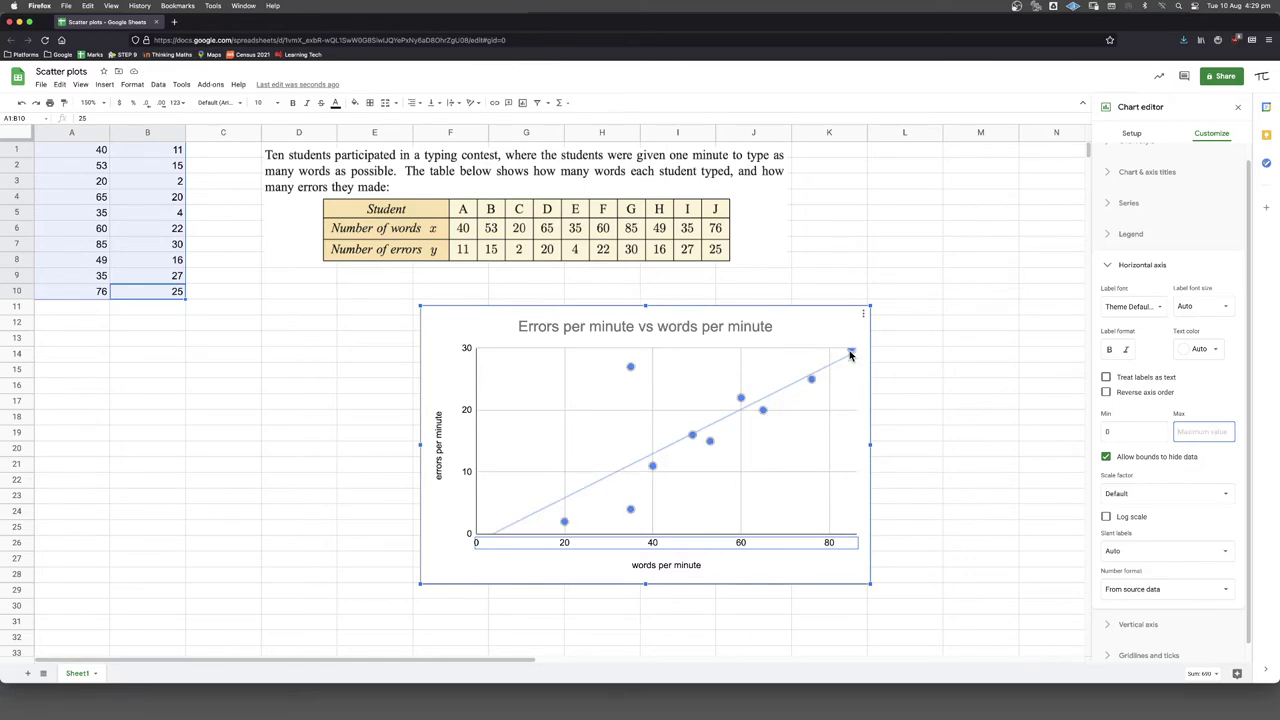
click(440, 400)
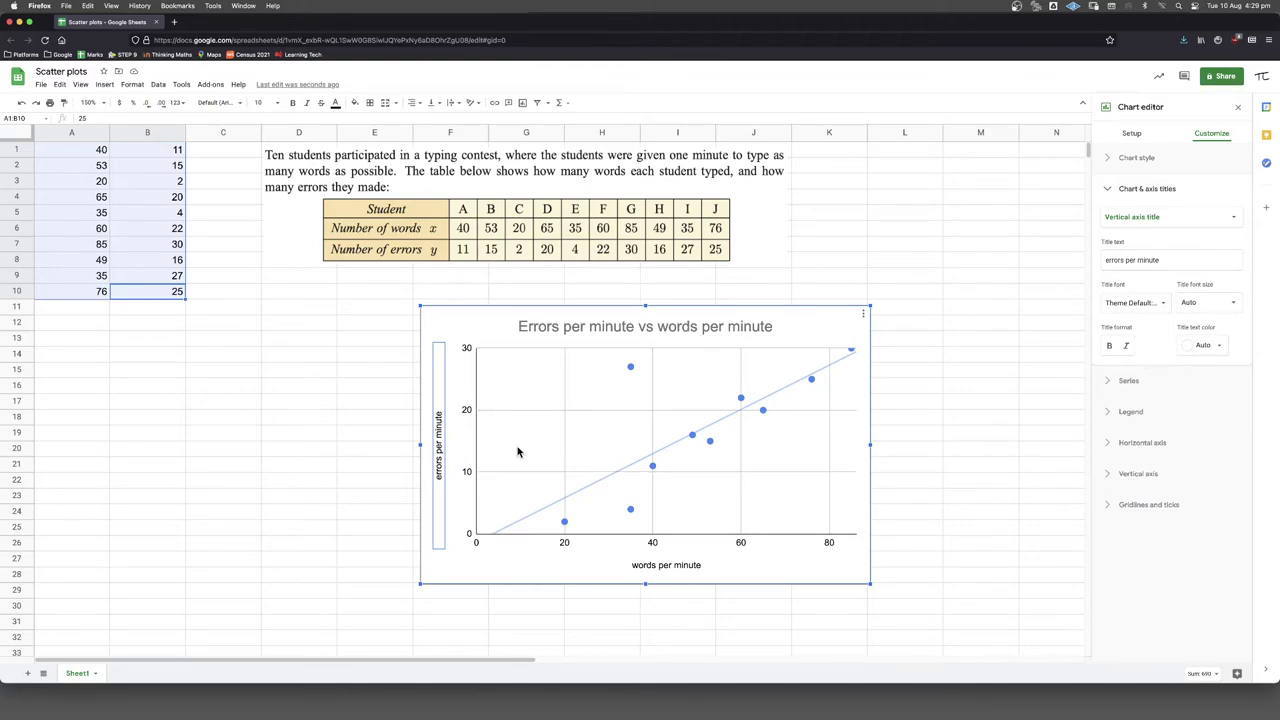
Step: Set the vertical axis maximum to 40
click(462, 395)
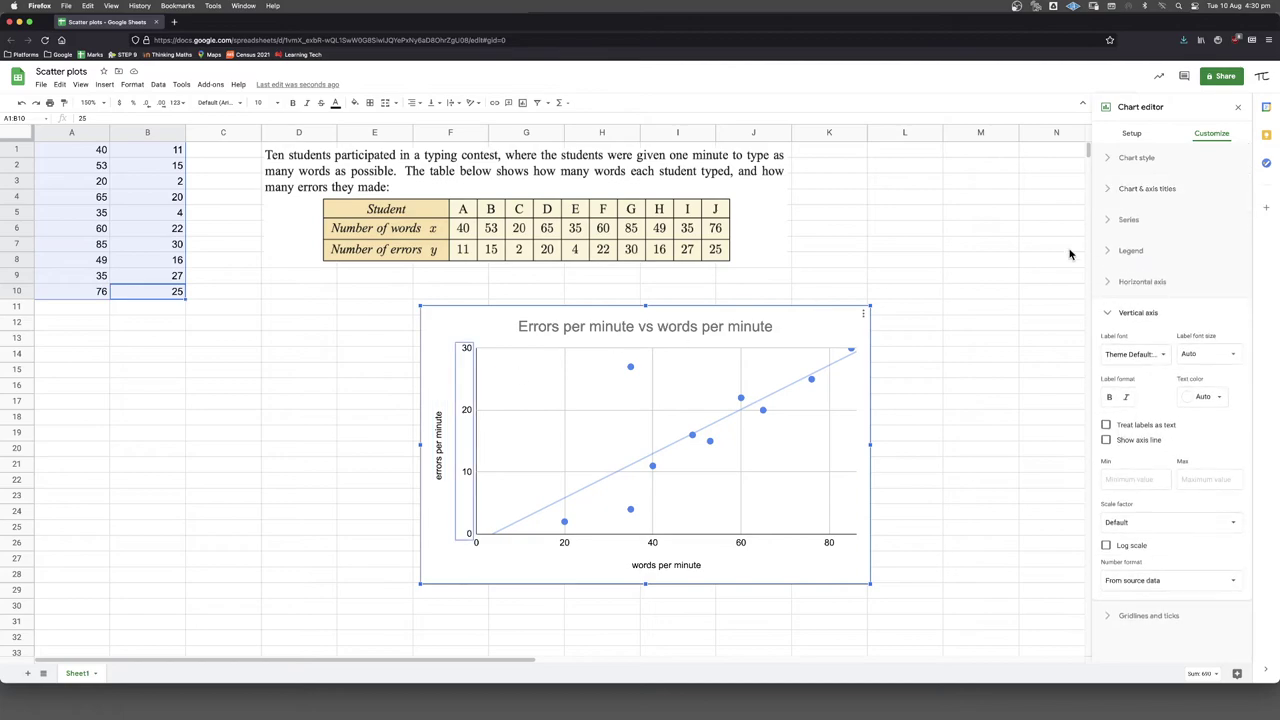
click(1198, 478)
text(40)
key(Return)
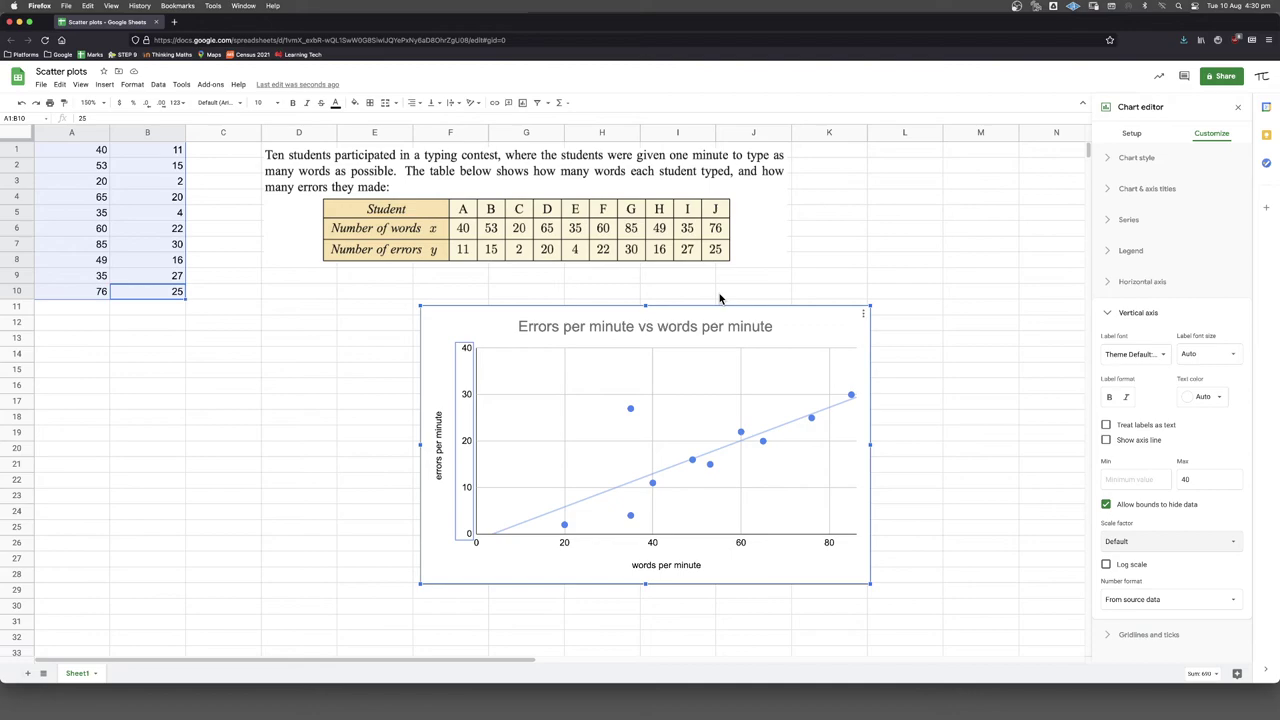
Step: Enlarge the chart, download it as a PNG image and open it in Preview
drag(870, 306, 1015, 240)
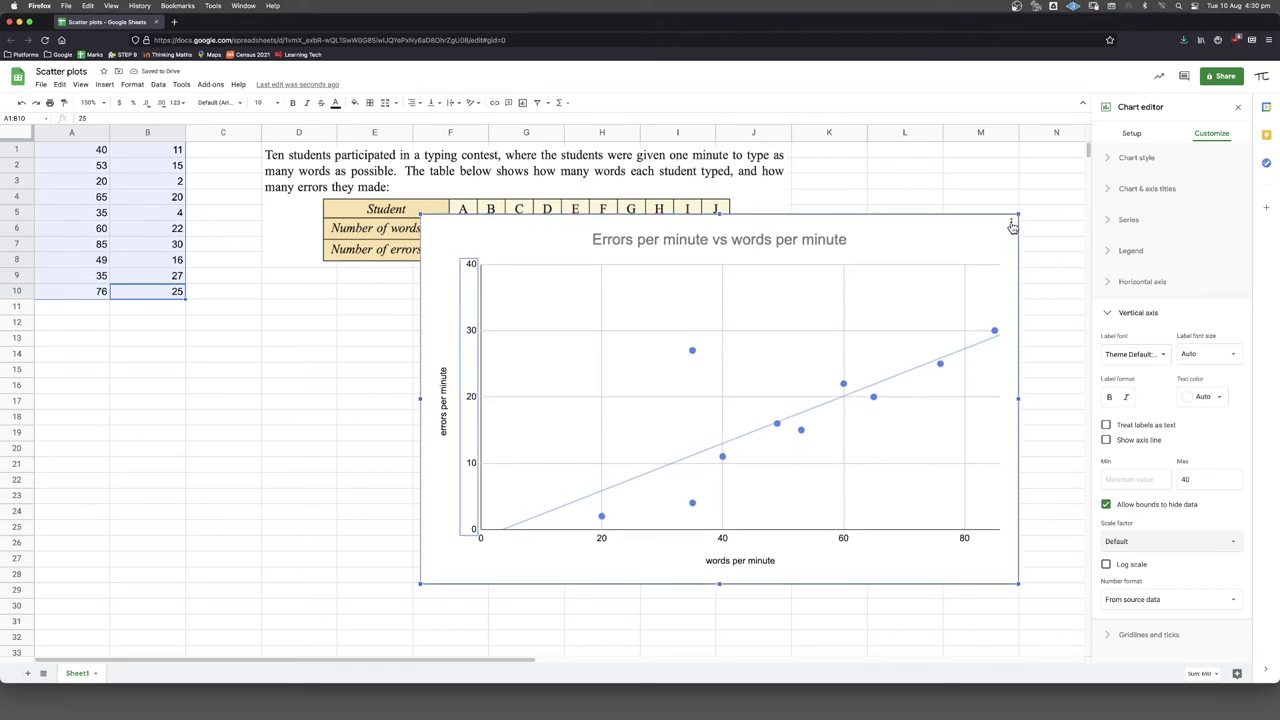
click(1012, 226)
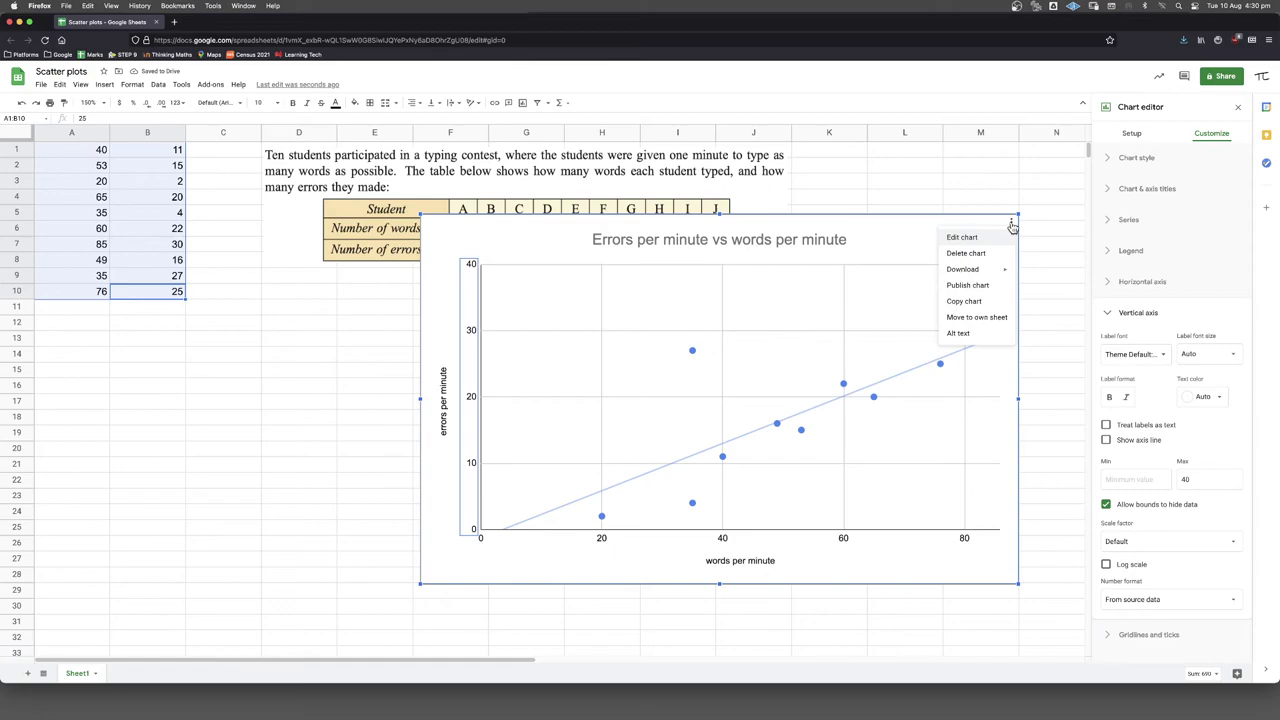
mouse_move(990, 275)
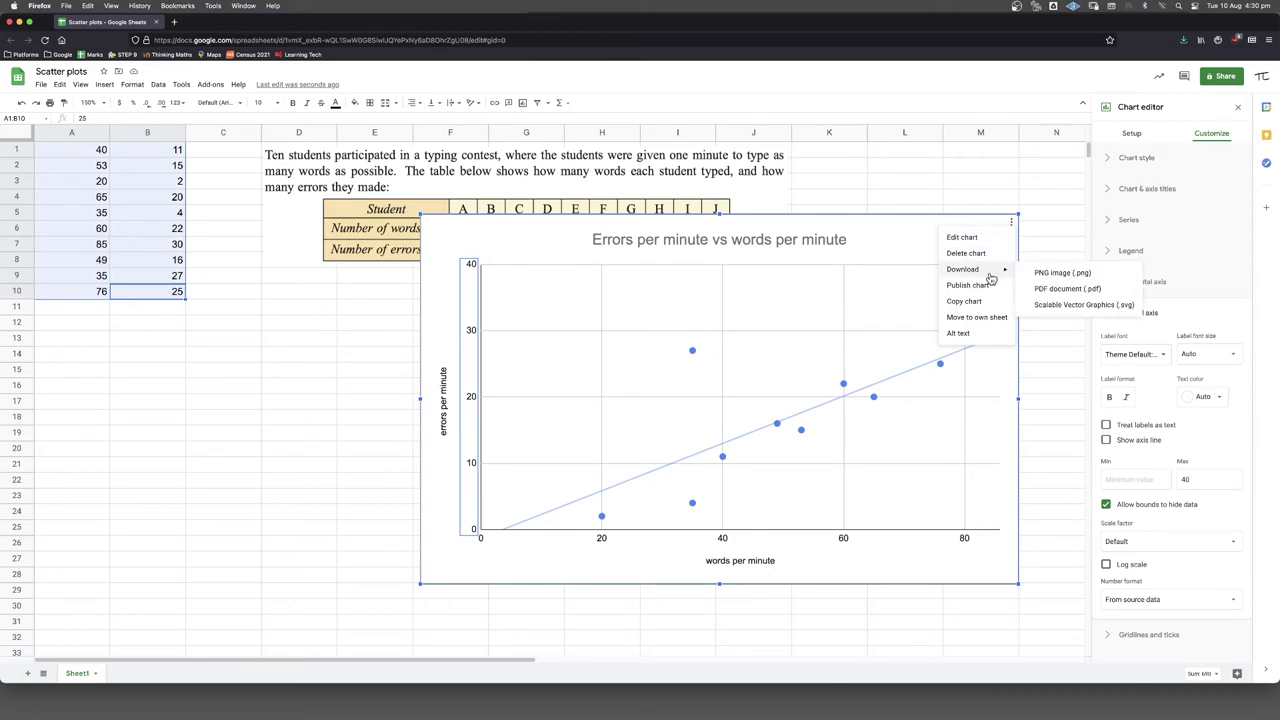
click(1066, 275)
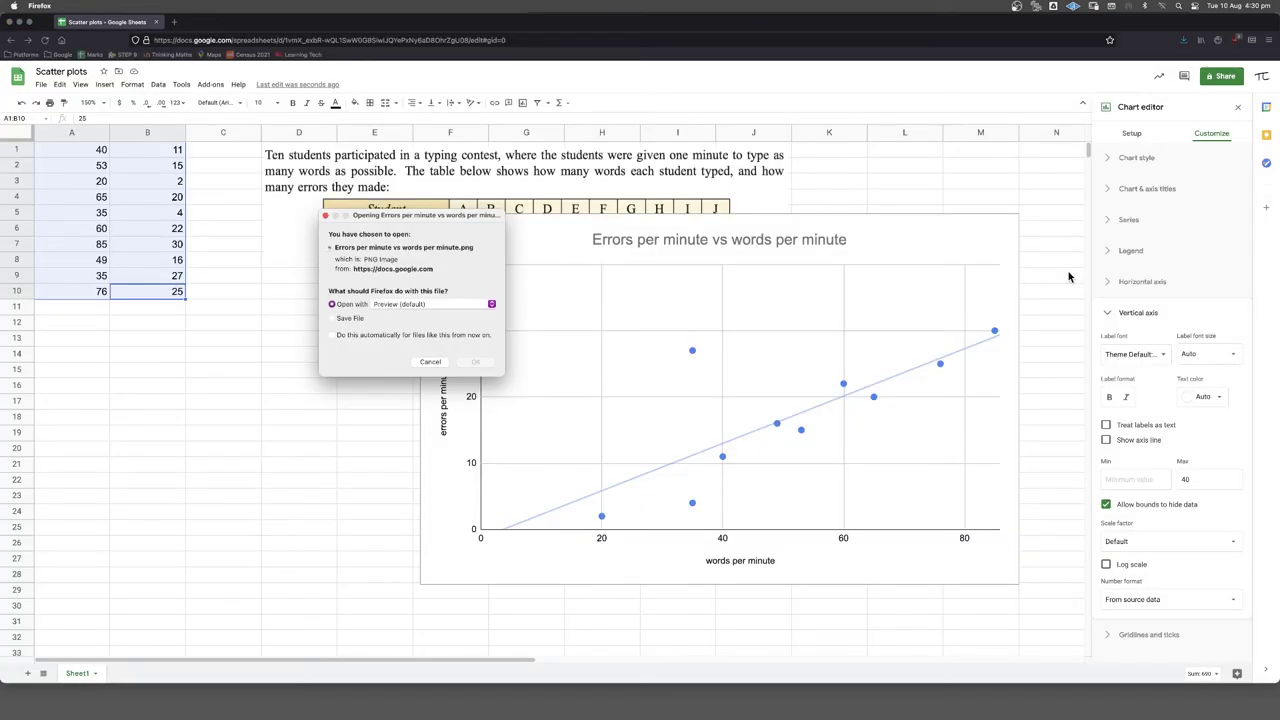
click(475, 362)
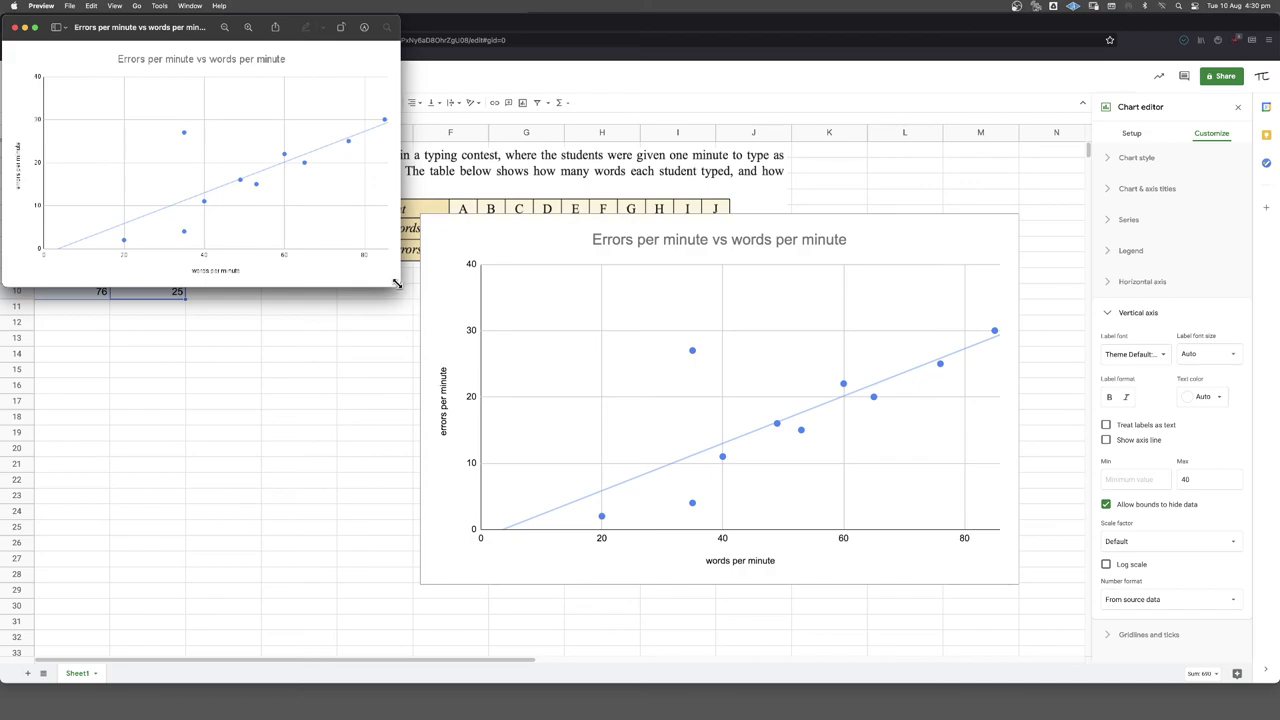
Step: Enlarge the Preview window to view the chart image, then return to Google Sheets
drag(395, 280, 580, 392)
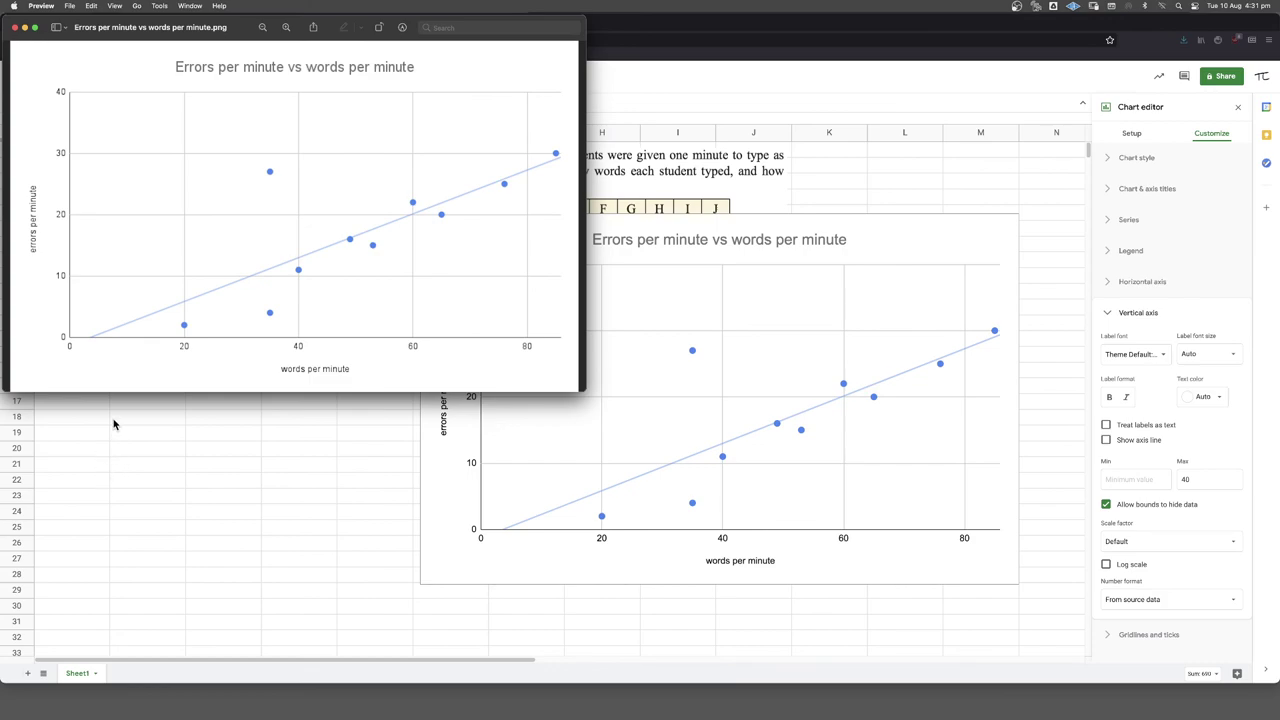
click(116, 449)
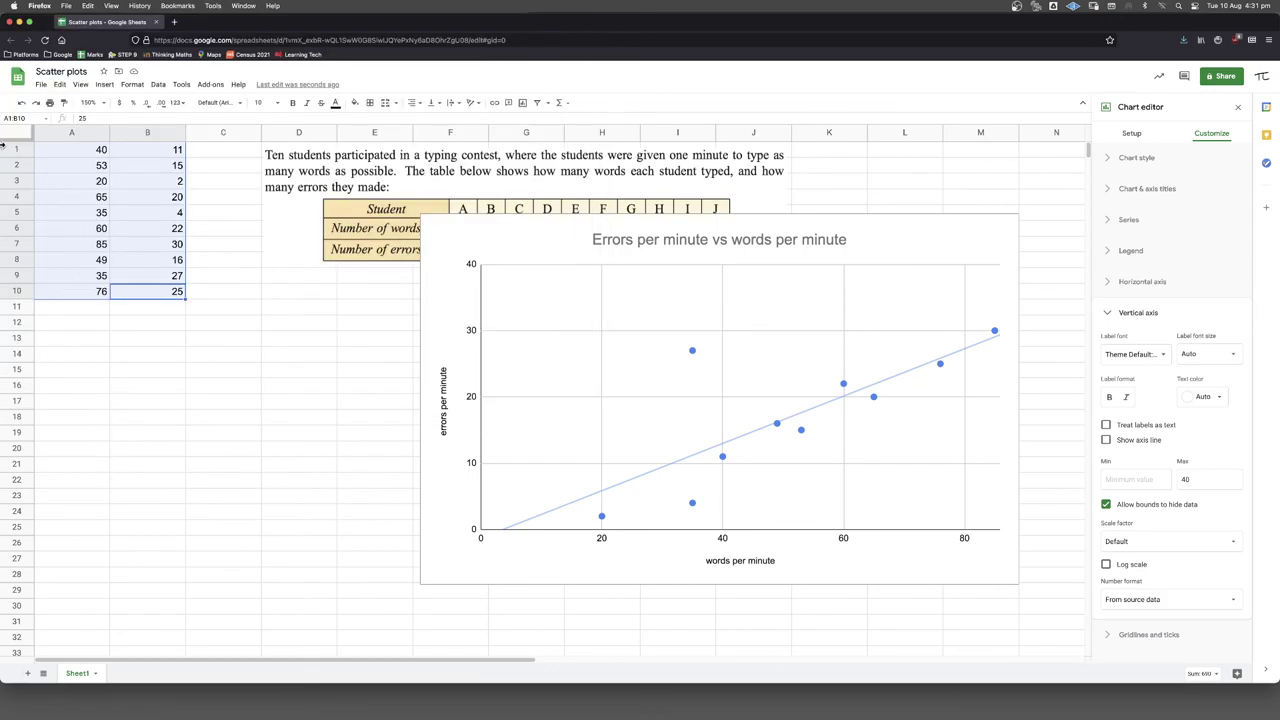